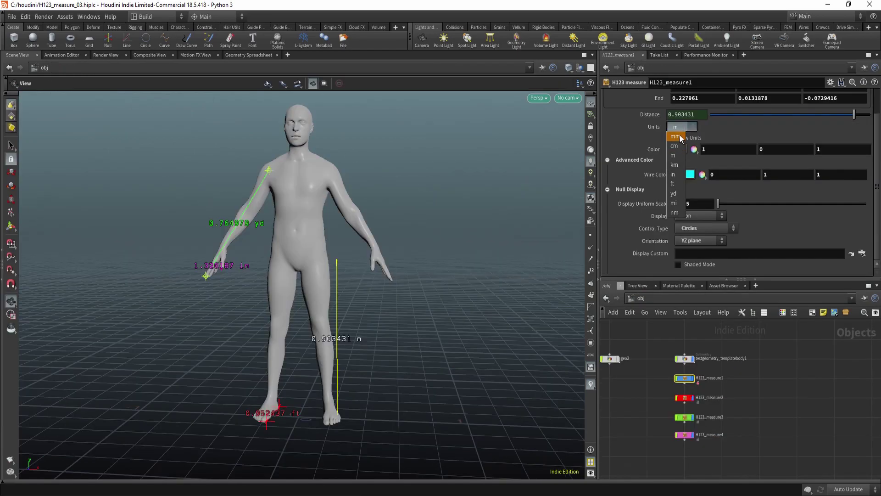
# - Set the display units of the H123_measure1 node to mm
pyautogui.click(678, 127)
pyautogui.click(677, 135)
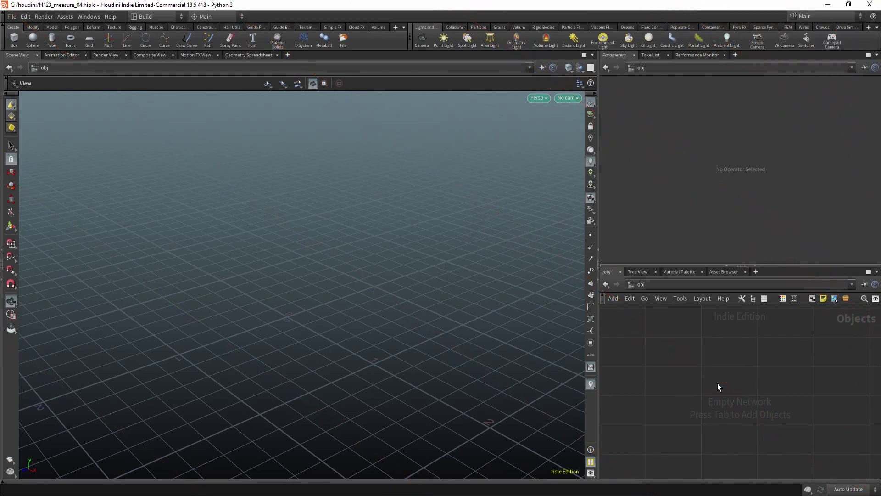
# - Create a Geometry object in the empty object network and go inside it
pyautogui.press('Tab')
pyautogui.click(718, 382)
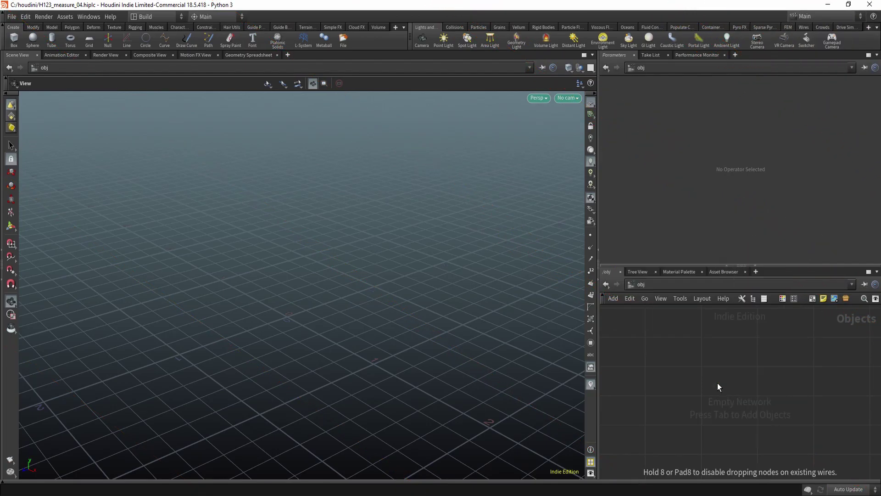
pyautogui.click(702, 377)
pyautogui.doubleClick(701, 375)
# - Place an Add node in the geometry network
pyautogui.press('Tab')
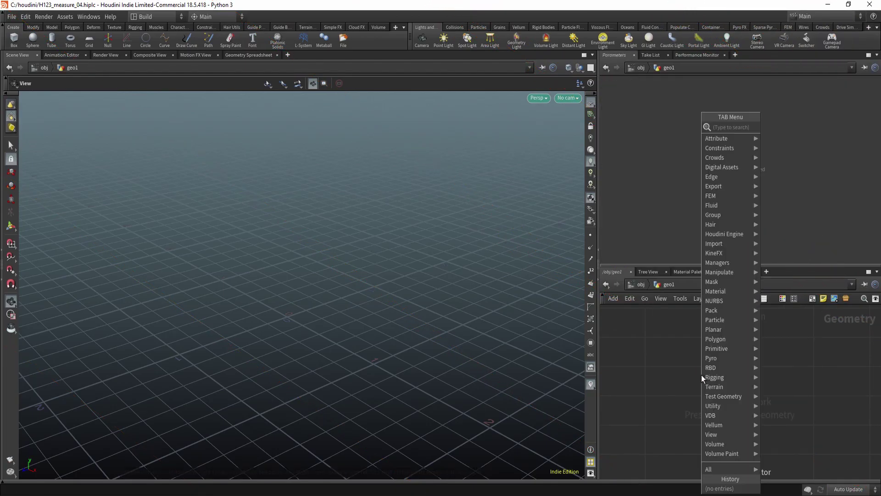
pyautogui.write('add')
pyautogui.press('Return')
pyautogui.click(701, 375)
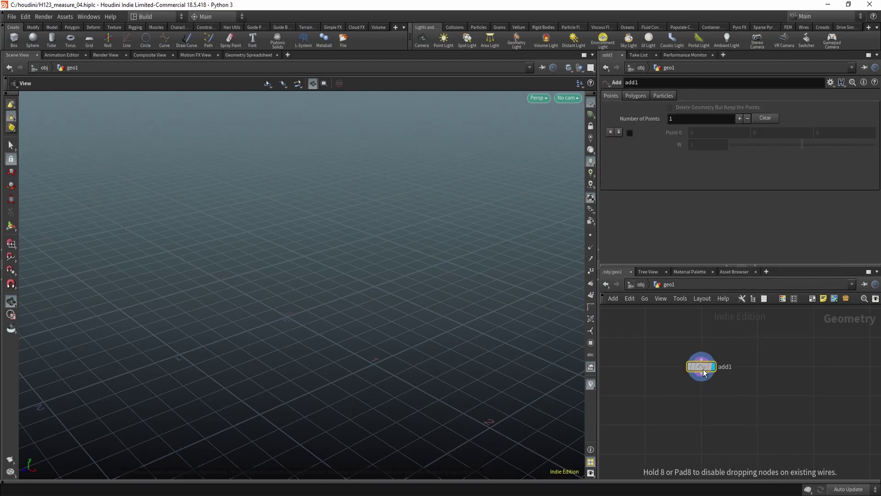
# - Enable the Add node's Point 0 and move it in the viewport to about -0.35, 0.1, 0.64
pyautogui.click(630, 132)
pyautogui.keyDown('alt'); pyautogui.moveTo(314, 319); pyautogui.dragTo(363, 321); pyautogui.keyUp('alt')
pyautogui.keyDown('alt'); pyautogui.moveTo(362, 320); pyautogui.dragTo(343, 305, button='right'); pyautogui.keyUp('alt')
pyautogui.moveTo(305, 299); pyautogui.dragTo(199, 314)
pyautogui.keyDown('alt'); pyautogui.moveTo(246, 333); pyautogui.dragTo(238, 260); pyautogui.keyUp('alt')
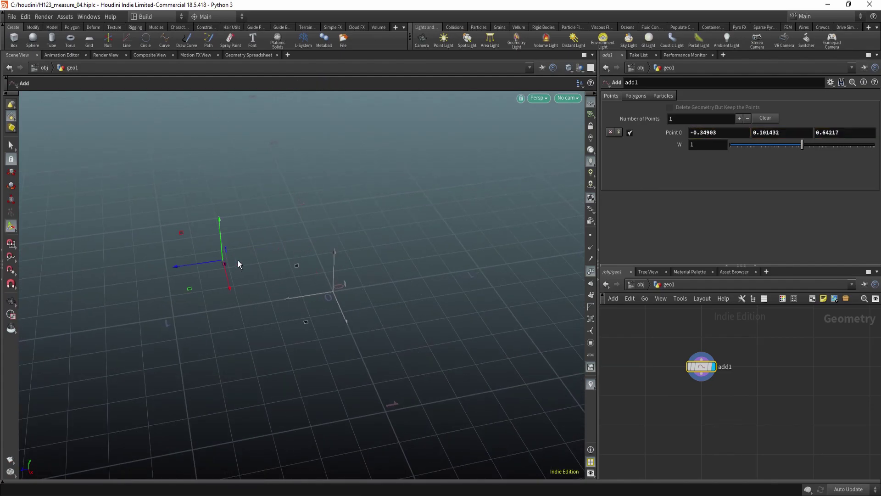
# - Add and enable a second point on the Add node and move it to about -0.17, 0.23, -0.12
pyautogui.moveTo(703, 389); pyautogui.dragTo(706, 380, button='middle')
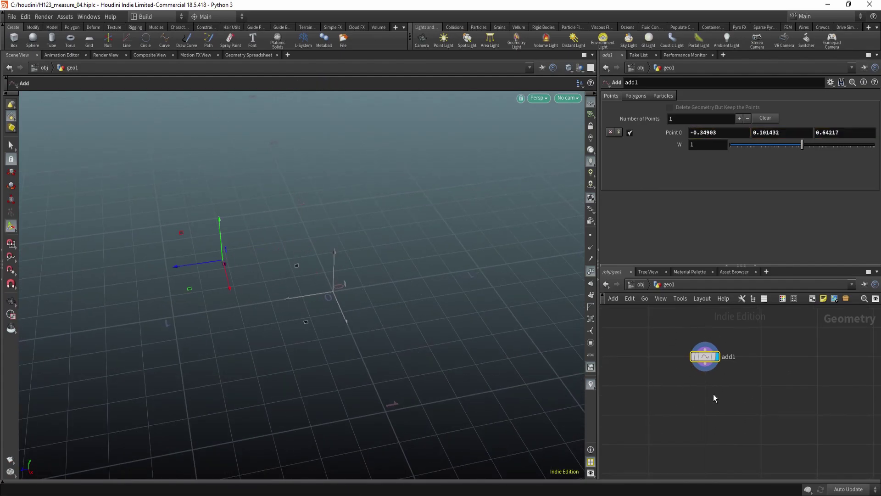
pyautogui.moveTo(686, 427); pyautogui.dragTo(682, 430, button='middle')
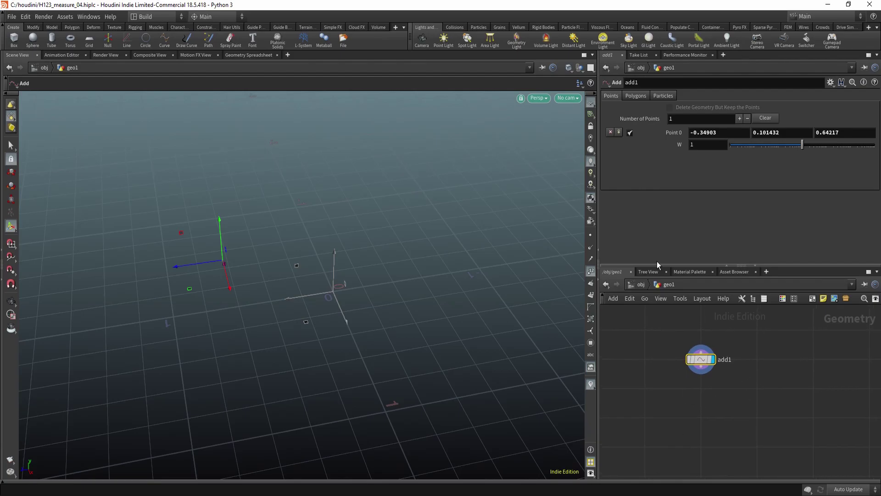
pyautogui.click(739, 119)
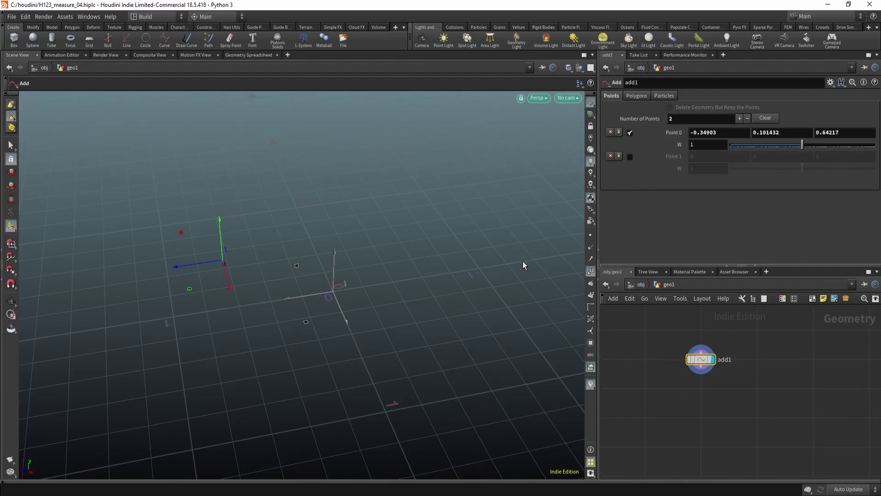
pyautogui.click(630, 156)
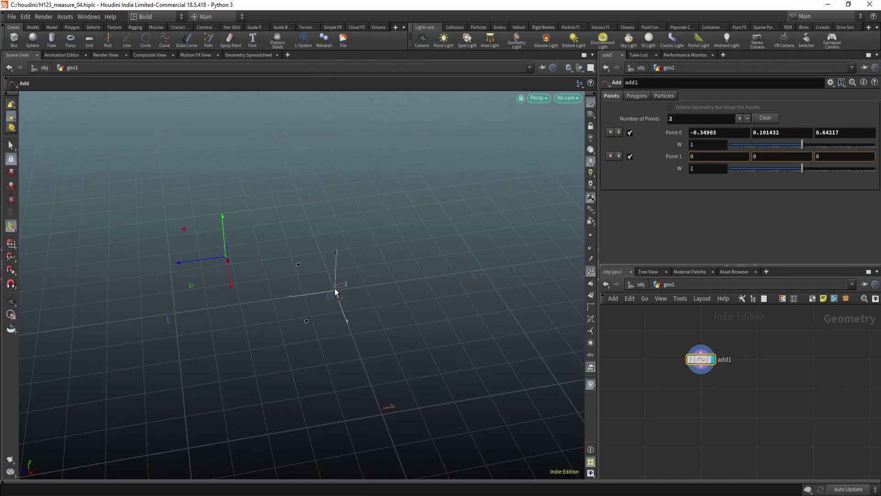
pyautogui.moveTo(335, 288); pyautogui.dragTo(350, 240)
pyautogui.keyDown('alt'); pyautogui.moveTo(336, 288); pyautogui.dragTo(339, 297, button='middle'); pyautogui.keyUp('alt')
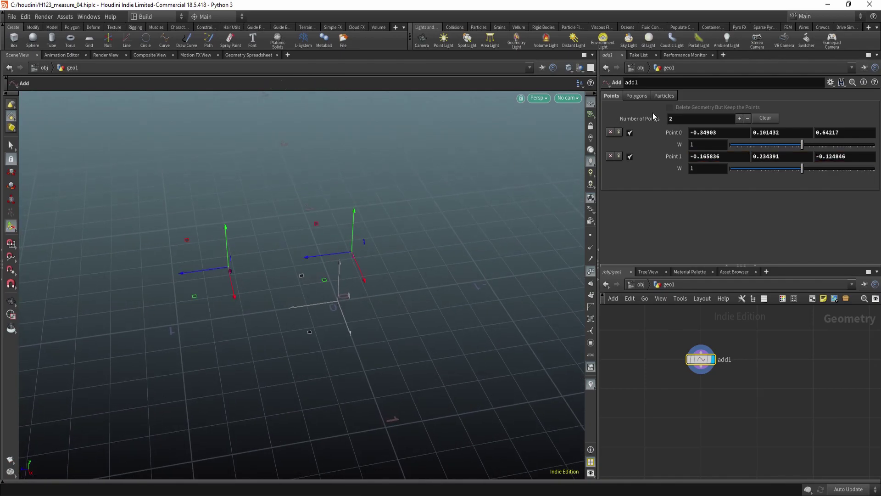
# - Connect all of the Add node's points into one line by setting its polygons to By Group
pyautogui.click(641, 96)
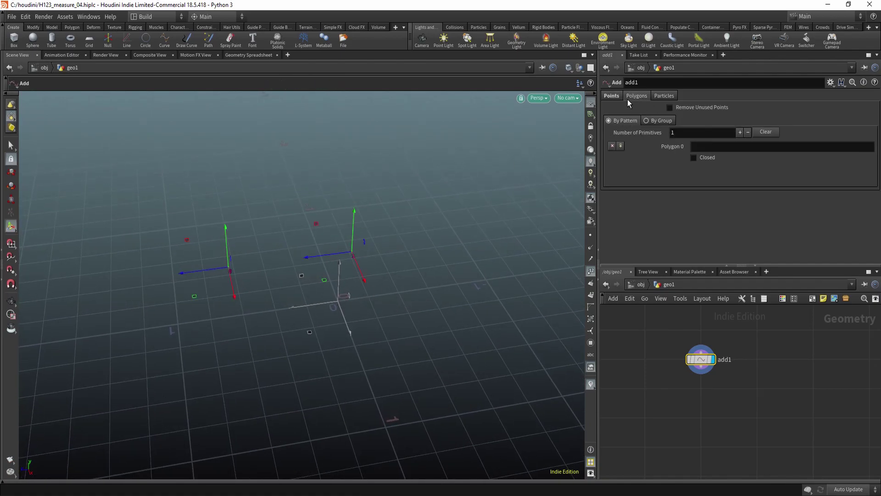
pyautogui.click(660, 120)
pyautogui.press('Escape')
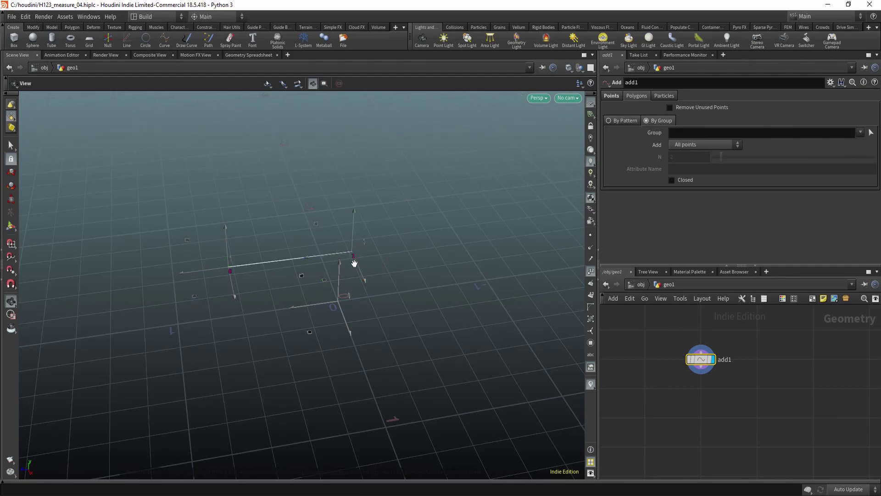
pyautogui.moveTo(343, 297)
pyautogui.mouseDown()
pyautogui.moveTo(299, 290)
pyautogui.moveTo(311, 273)
pyautogui.moveTo(339, 309)
pyautogui.mouseUp()
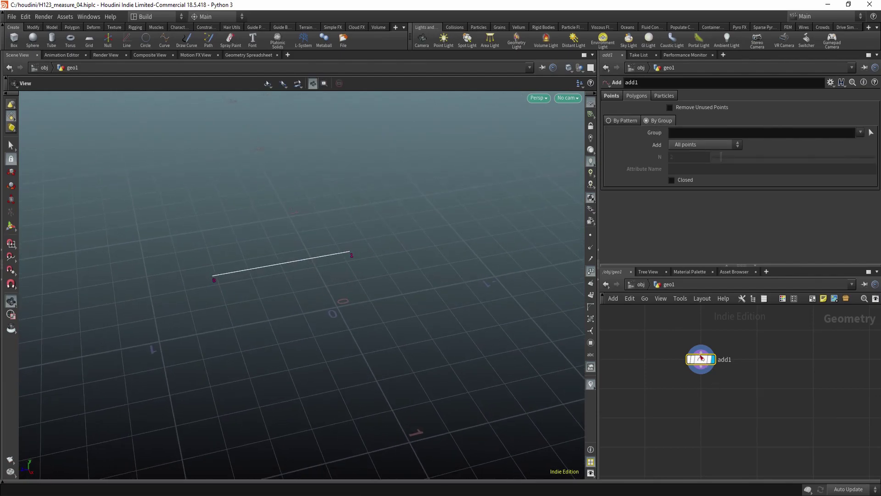
# - Move both endpoints of the line freely in the viewport
pyautogui.press('Return')
pyautogui.moveTo(213, 280); pyautogui.dragTo(196, 379)
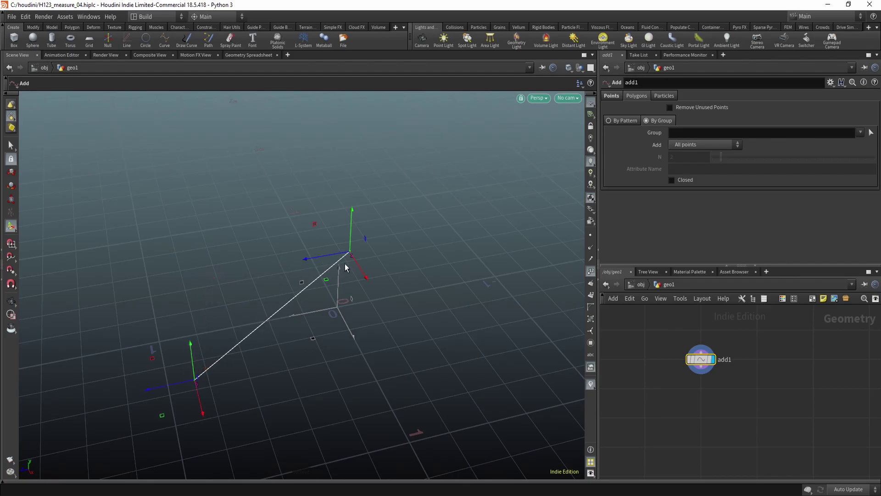
pyautogui.moveTo(351, 252); pyautogui.dragTo(415, 335)
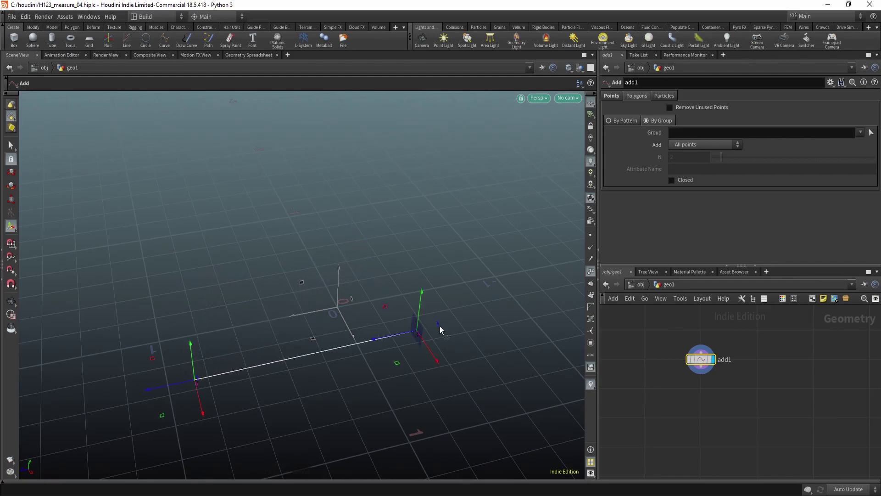
# - Turn on grid snapping and snap the line's endpoints to the origin and to Z -1
pyautogui.press('x')
pyautogui.keyDown('alt'); pyautogui.moveTo(470, 337); pyautogui.dragTo(451, 302); pyautogui.keyUp('alt')
pyautogui.moveTo(195, 340); pyautogui.dragTo(304, 304)
pyautogui.keyDown('alt'); pyautogui.moveTo(346, 336); pyautogui.dragTo(360, 341); pyautogui.keyUp('alt')
pyautogui.keyDown('alt'); pyautogui.moveTo(361, 340); pyautogui.dragTo(371, 308, button='middle'); pyautogui.keyUp('alt')
pyautogui.keyDown('alt'); pyautogui.moveTo(372, 309); pyautogui.dragTo(391, 338); pyautogui.keyUp('alt')
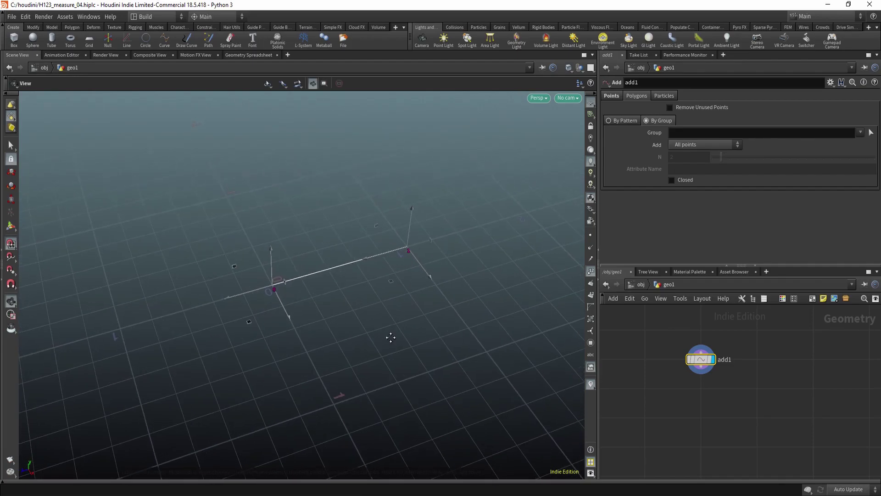
# - Place a Measure node below the Add node
pyautogui.press('Return')
pyautogui.press('Tab')
pyautogui.write('mne')
pyautogui.press('BackSpace')
pyautogui.press('BackSpace')
pyautogui.press('BackSpace')
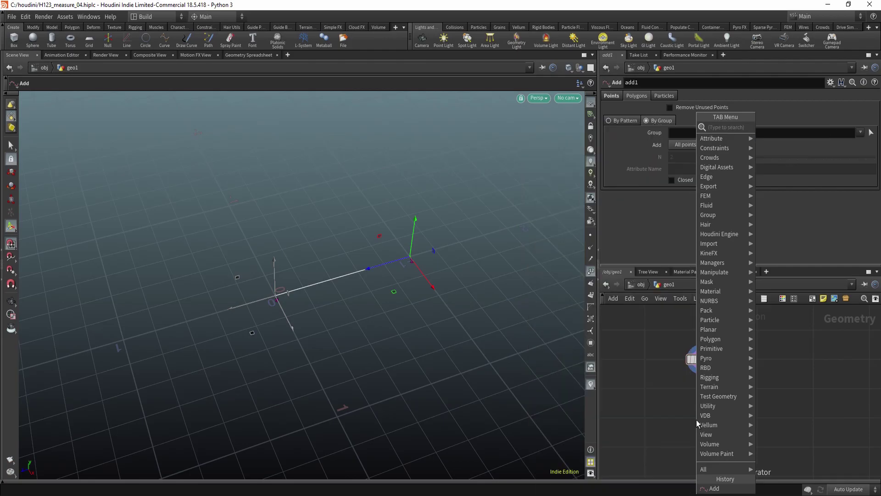
pyautogui.write('mea')
pyautogui.press('Return')
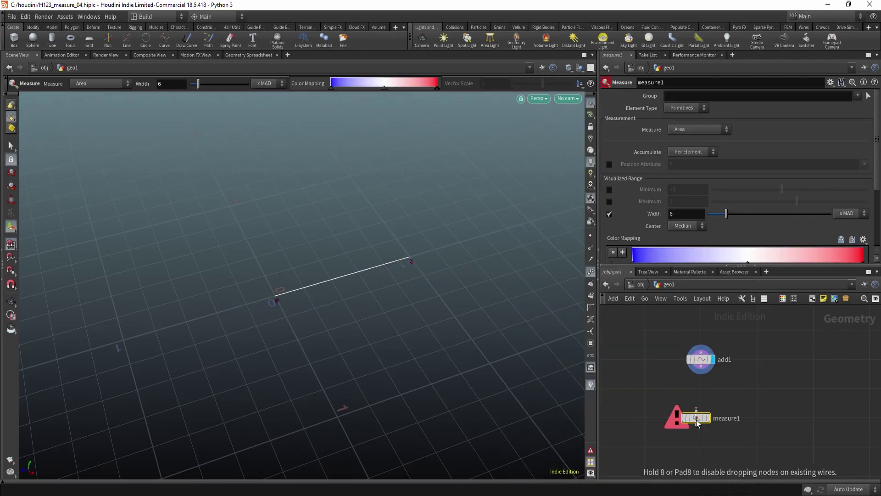
pyautogui.click(698, 422)
# - Connect the Add node's output to the Measure node and display the Measure node's result
pyautogui.moveTo(702, 356); pyautogui.dragTo(688, 415)
pyautogui.moveTo(692, 415); pyautogui.dragTo(701, 382)
pyautogui.press('r')
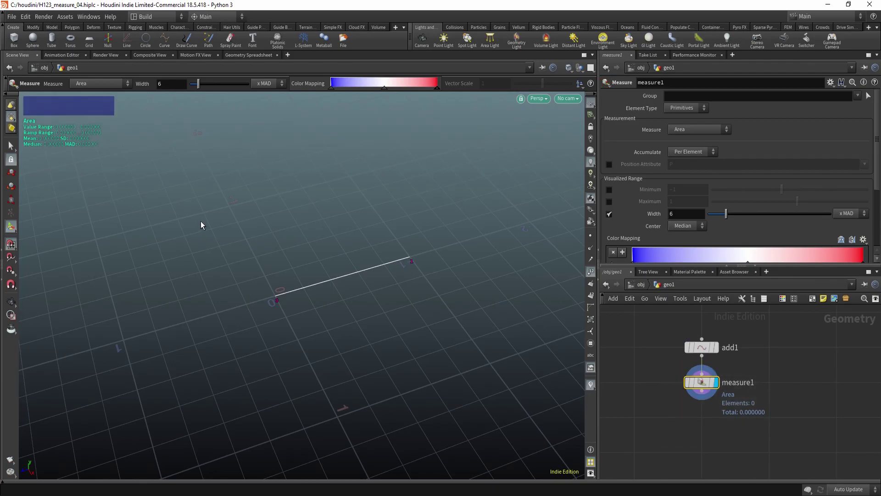
# - Set the Measure node to measure Perimeter
pyautogui.click(702, 130)
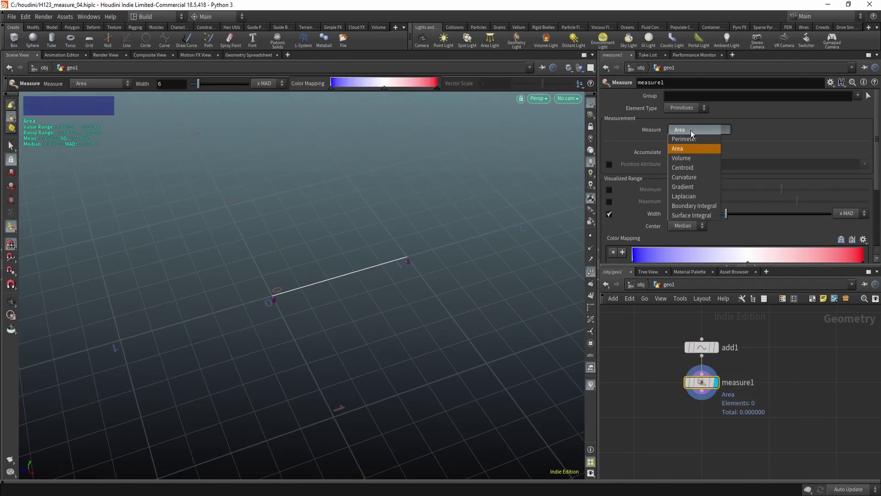
pyautogui.click(682, 140)
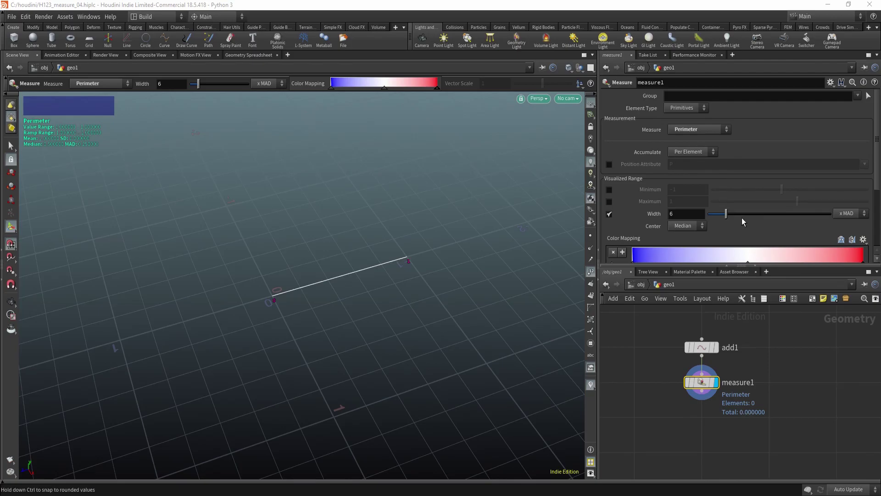
pyautogui.scroll(-2, 770, 178)
pyautogui.scroll(2, 762, 151)
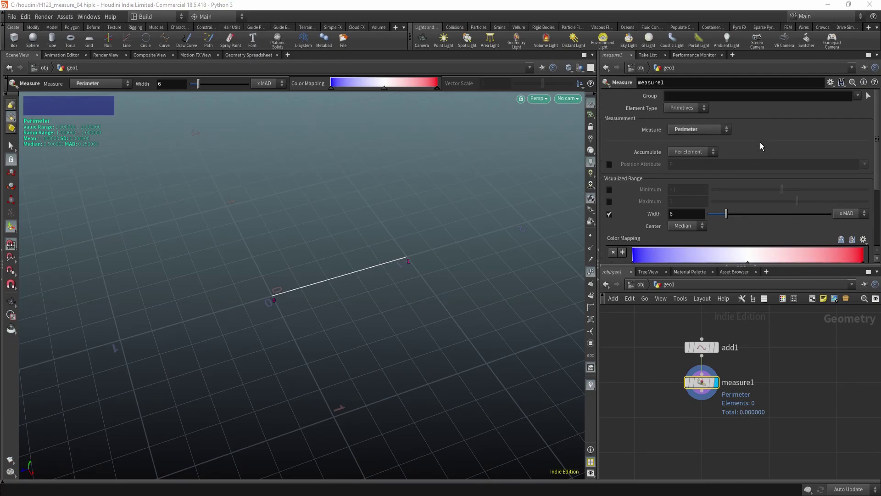
# - Check the measured line's primitive attributes in the Geometry Spreadsheet, and return to the scene view
pyautogui.click(244, 56)
pyautogui.click(157, 83)
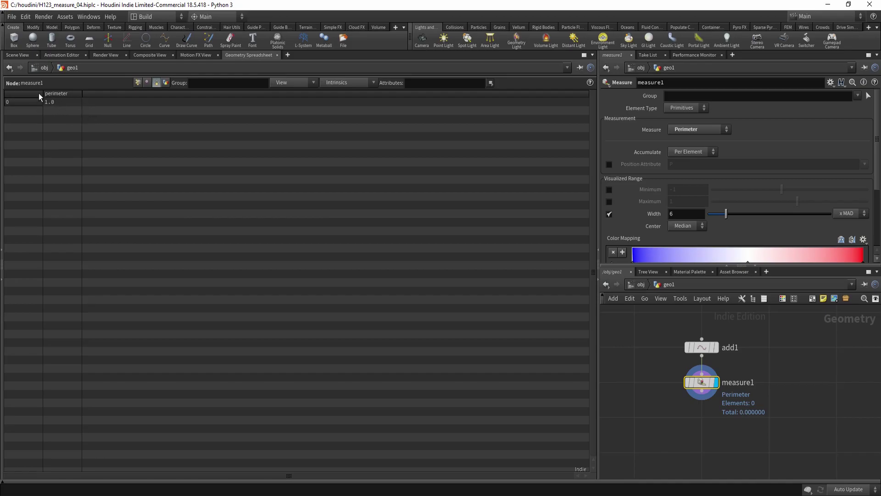
pyautogui.click(17, 55)
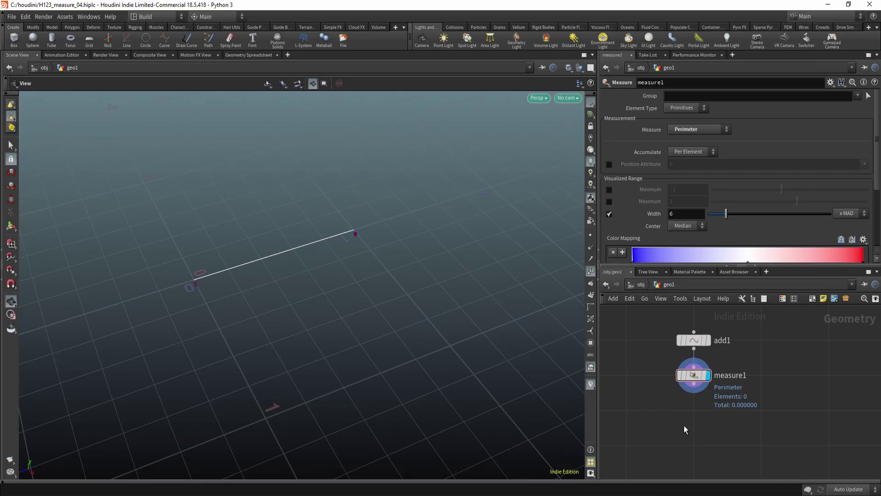
# - Place a Visualize node, connect it after the Measure node and display its result
pyautogui.press('Tab')
pyautogui.write('visu')
pyautogui.press('Return')
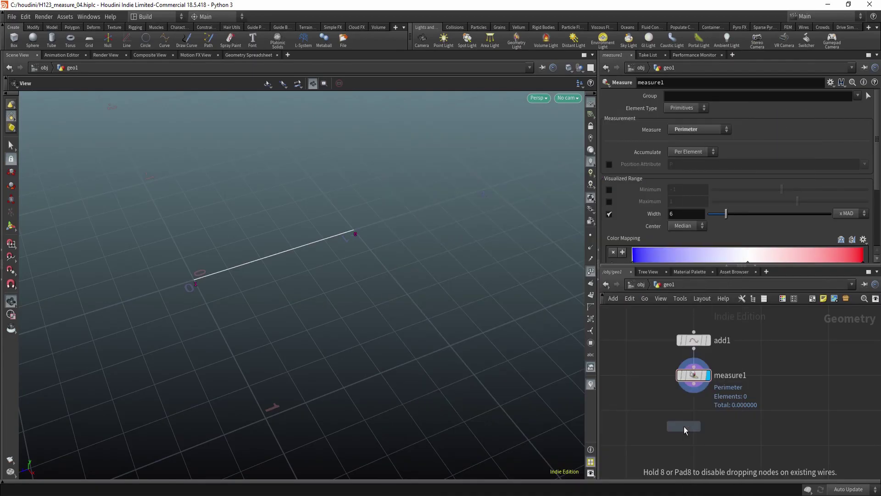
pyautogui.click(684, 426)
pyautogui.moveTo(693, 385); pyautogui.dragTo(699, 416)
pyautogui.press('r')
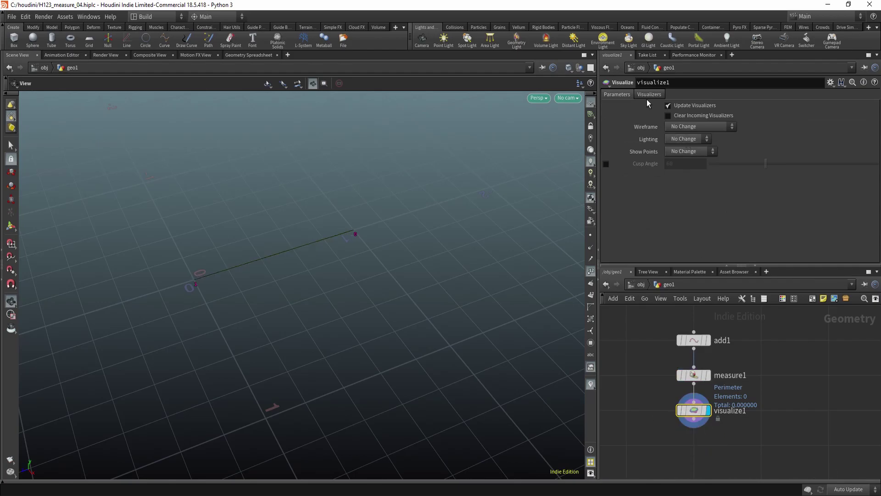
# - Change the Visualize node's visualizer type to Marker
pyautogui.click(648, 94)
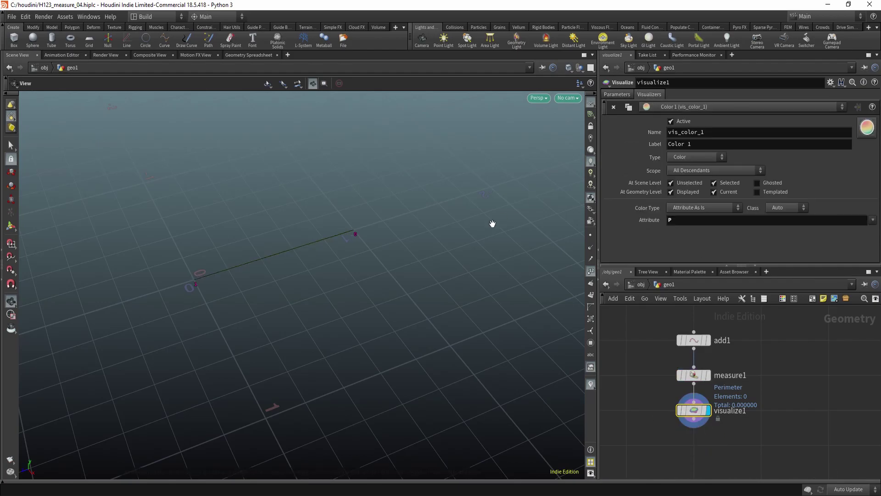
pyautogui.click(686, 157)
pyautogui.click(684, 168)
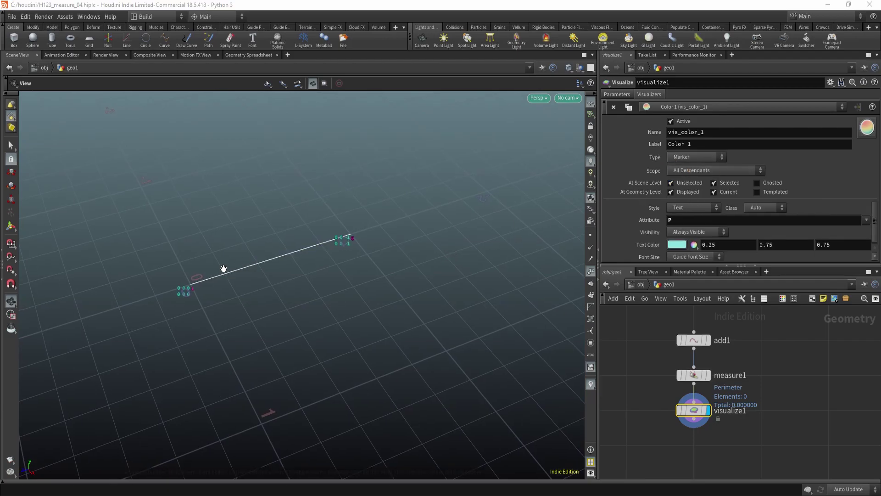
pyautogui.moveTo(223, 268); pyautogui.dragTo(340, 263, button='right')
pyautogui.moveTo(340, 264); pyautogui.dragTo(332, 263, button='middle')
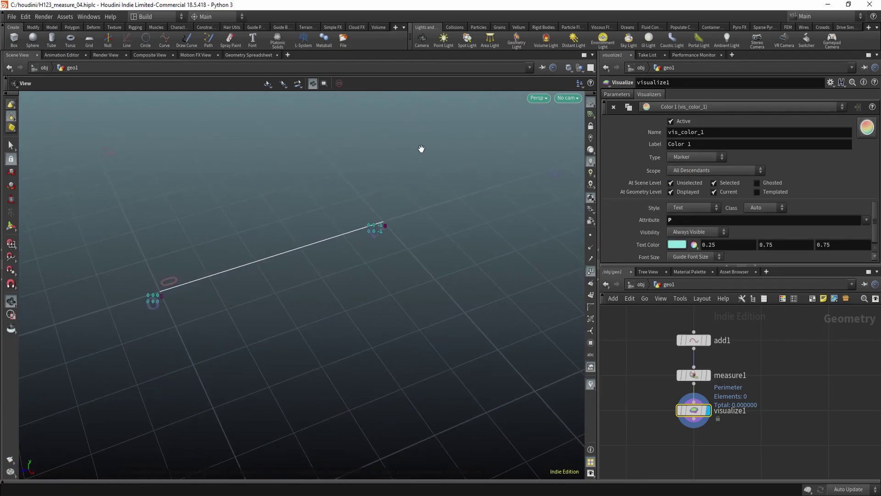
# - Look up the perimeter attribute's name among the Visualize node's primitive attributes, and return to the scene view
pyautogui.click(264, 55)
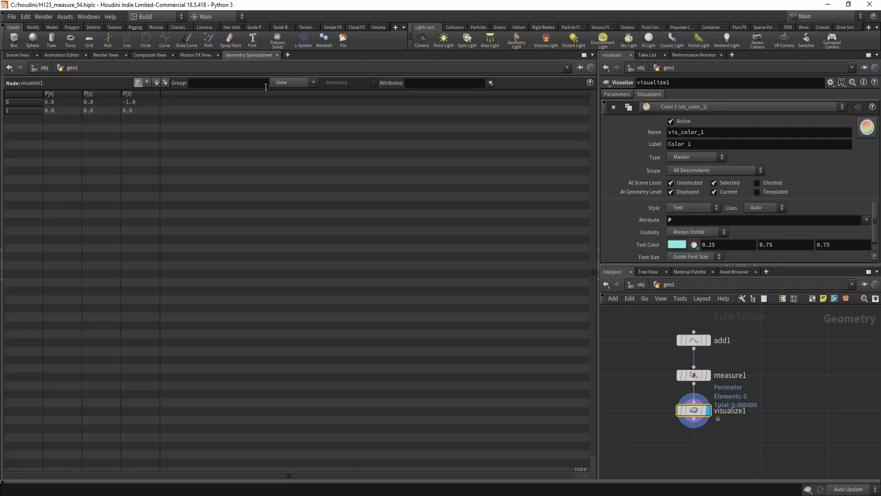
pyautogui.click(156, 82)
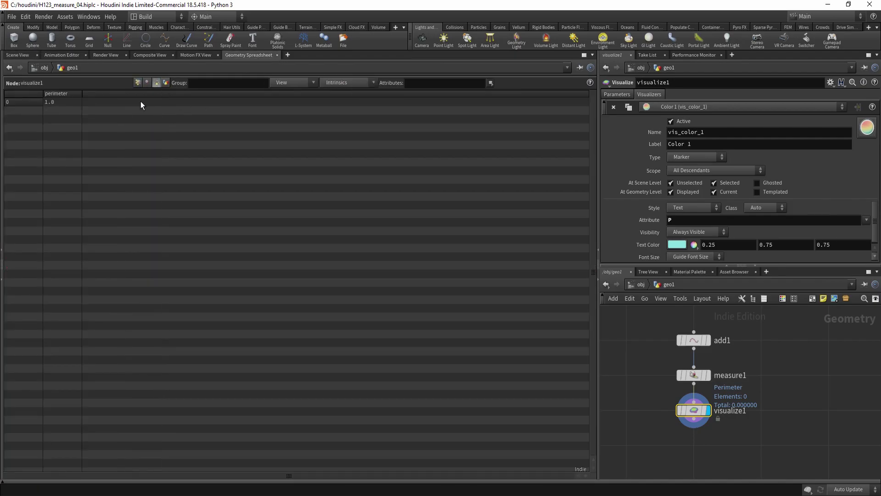
pyautogui.click(18, 55)
pyautogui.moveTo(358, 254); pyautogui.dragTo(361, 252, button='middle')
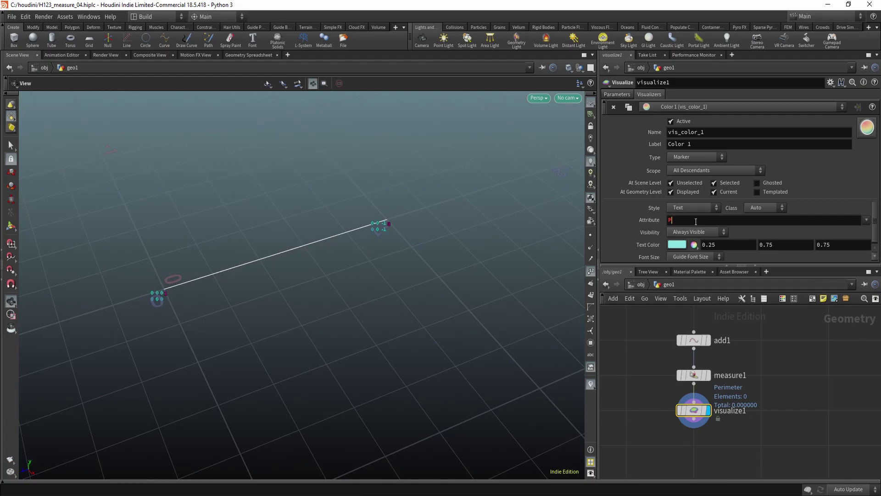
# - Copy the Measure node's output attribute name, perimeter, into the marker visualizer's attribute
pyautogui.doubleClick(696, 221)
pyautogui.click(688, 375)
pyautogui.scroll(-5, 637, 219)
pyautogui.doubleClick(701, 207)
pyautogui.hotkey('ctrl', 'c')
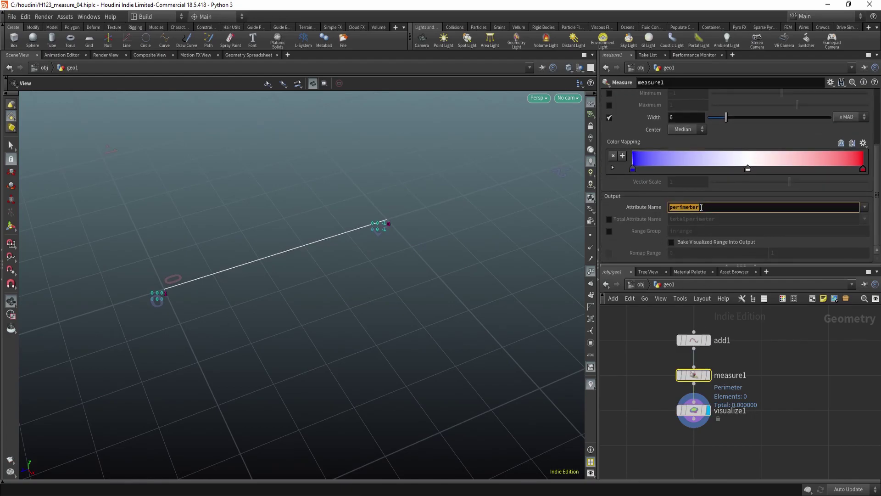
pyautogui.moveTo(652, 395); pyautogui.dragTo(702, 420)
pyautogui.doubleClick(707, 221)
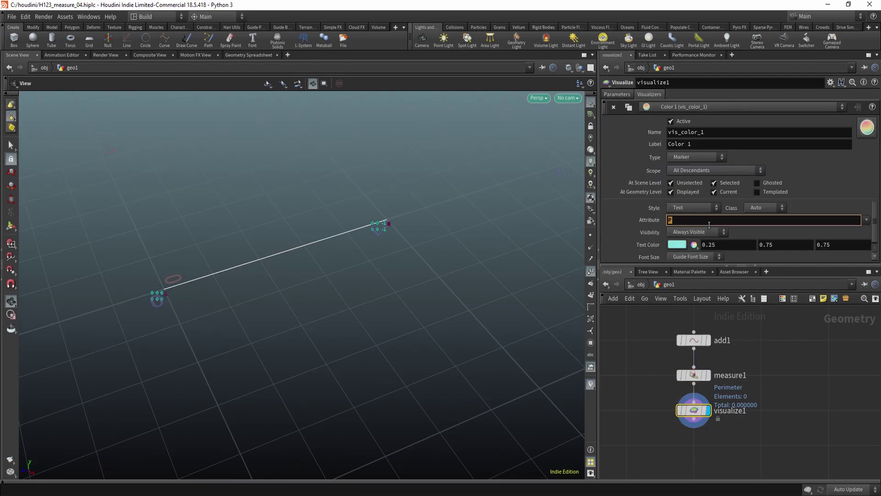
pyautogui.hotkey('ctrl', 'v')
pyautogui.press('Return')
pyautogui.moveTo(337, 283); pyautogui.dragTo(276, 262)
# - Set the marker visualizer's text color to yellow (1, 1, 0) and its font size to Large
pyautogui.click(676, 244)
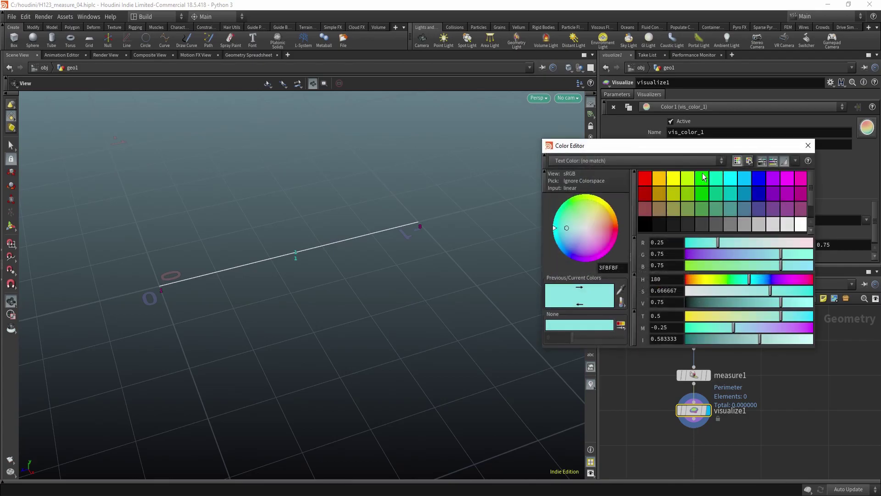
pyautogui.click(674, 177)
pyautogui.click(810, 147)
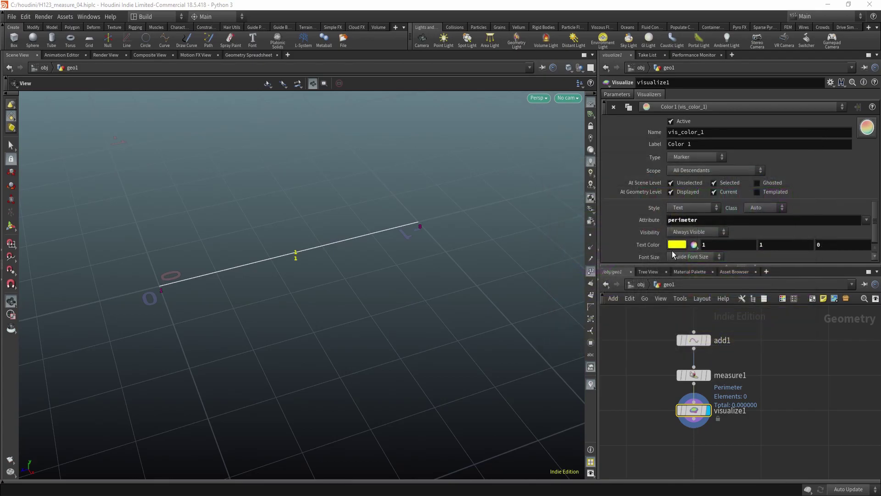
pyautogui.click(690, 257)
pyautogui.click(689, 296)
pyautogui.moveTo(423, 304); pyautogui.dragTo(372, 289)
pyautogui.moveTo(326, 262); pyautogui.dragTo(320, 257)
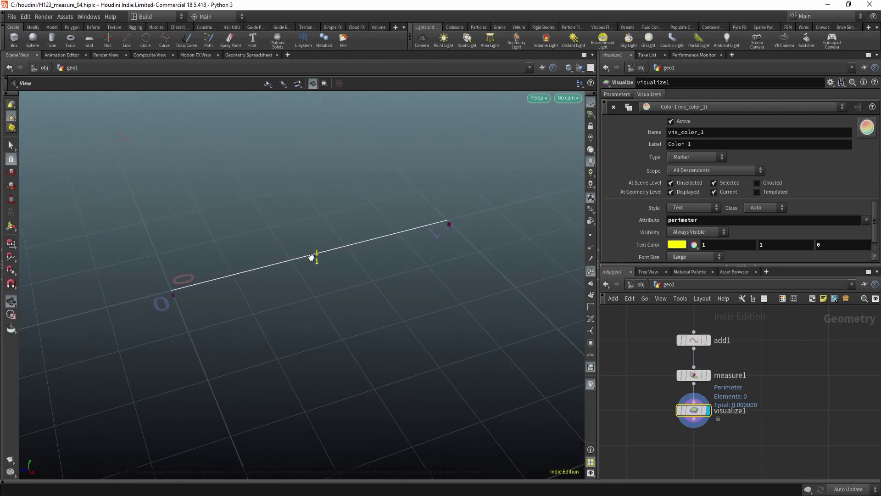
pyautogui.moveTo(336, 284); pyautogui.dragTo(363, 267, button='middle')
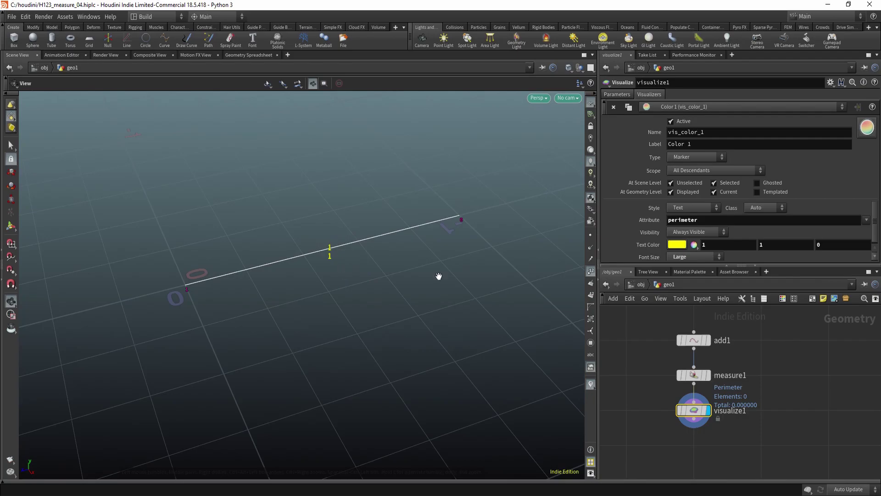
# - Turn off Update Visualizers in the Visualize node's parameters
pyautogui.click(616, 94)
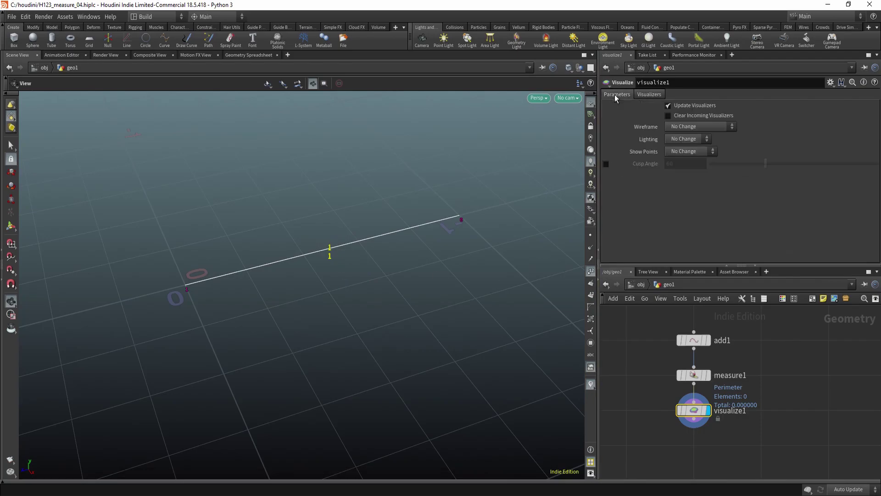
pyautogui.click(669, 105)
pyautogui.moveTo(407, 237); pyautogui.dragTo(368, 257, button='right')
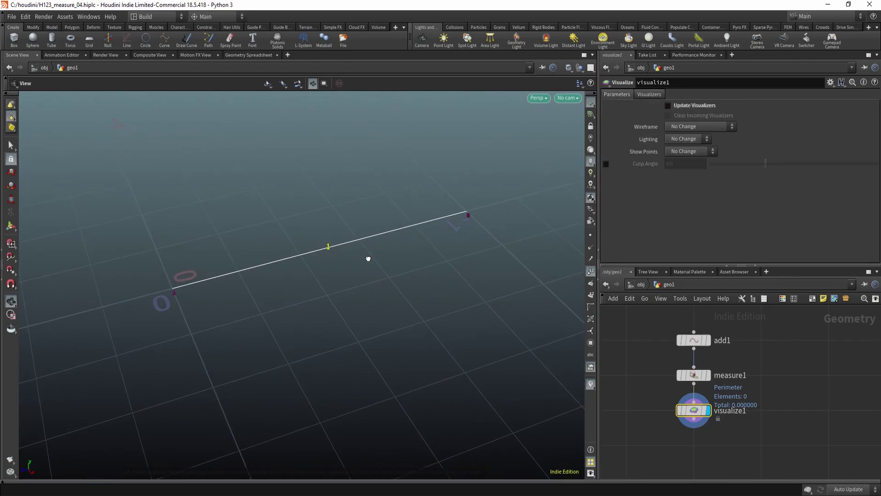
pyautogui.moveTo(367, 258); pyautogui.dragTo(360, 260)
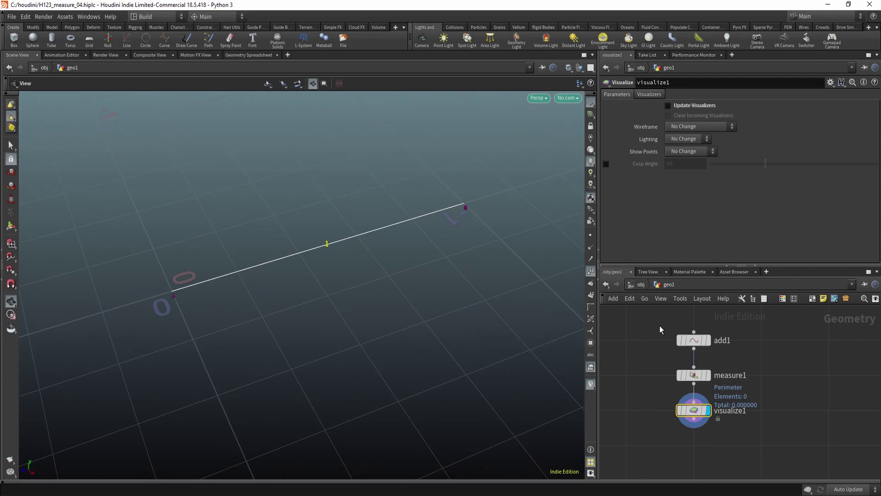
# - Select the Add node and move the line's far endpoint with its viewport handle until the line is about 0.82 units long
pyautogui.click(693, 340)
pyautogui.press('Return')
pyautogui.moveTo(387, 277); pyautogui.dragTo(405, 266)
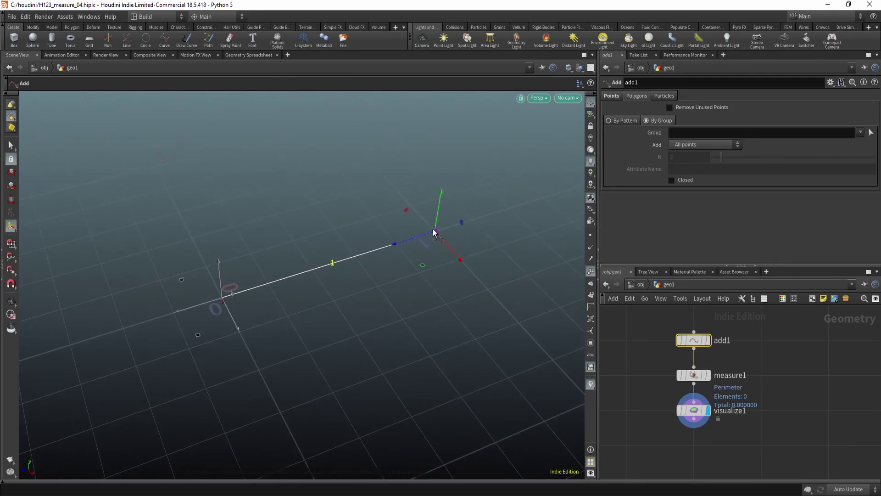
pyautogui.moveTo(434, 232); pyautogui.dragTo(299, 141)
pyautogui.keyDown('alt'); pyautogui.moveTo(275, 206); pyautogui.dragTo(248, 253, button='right'); pyautogui.keyUp('alt')
pyautogui.keyDown('alt'); pyautogui.moveTo(348, 242); pyautogui.dragTo(272, 288, button='middle'); pyautogui.keyUp('alt')
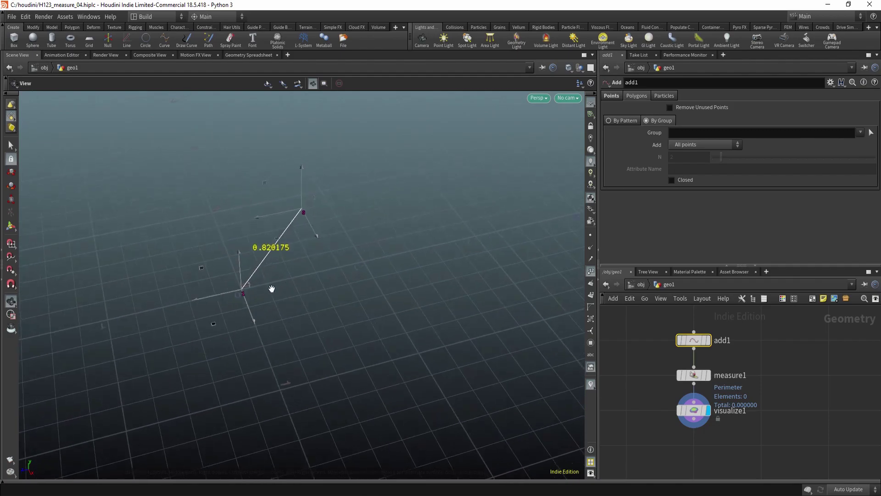
# - Move the line's two endpoints apart with their viewport handles until the line is about 3.34 units long
pyautogui.press('Return')
pyautogui.moveTo(243, 292); pyautogui.dragTo(243, 277)
pyautogui.moveTo(295, 210); pyautogui.dragTo(510, 219)
pyautogui.keyDown('alt'); pyautogui.moveTo(469, 243); pyautogui.dragTo(334, 279, button='right'); pyautogui.keyUp('alt')
pyautogui.keyDown('alt'); pyautogui.moveTo(335, 279); pyautogui.dragTo(385, 309); pyautogui.keyUp('alt')
pyautogui.press('Return')
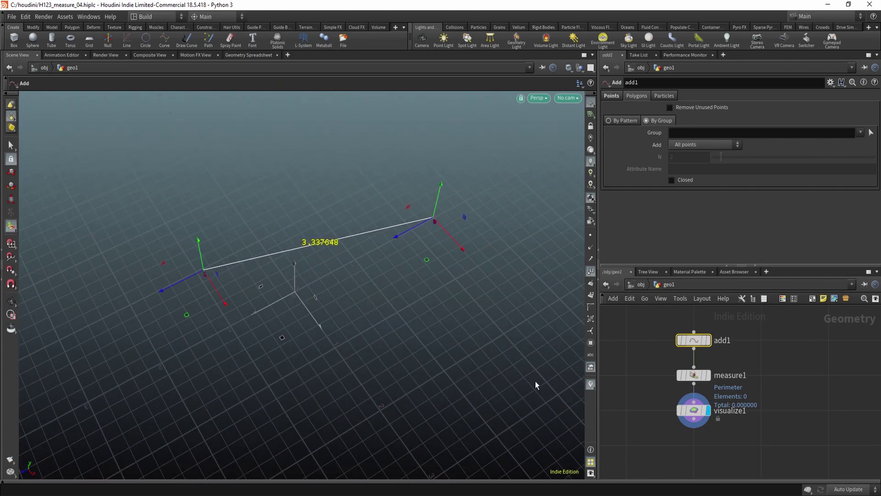
pyautogui.keyDown('alt'); pyautogui.moveTo(501, 383); pyautogui.dragTo(453, 326, button='middle'); pyautogui.keyUp('alt')
pyautogui.keyDown('alt'); pyautogui.moveTo(452, 326); pyautogui.dragTo(413, 312); pyautogui.keyUp('alt')
pyautogui.keyDown('alt'); pyautogui.moveTo(307, 236); pyautogui.dragTo(299, 211); pyautogui.keyUp('alt')
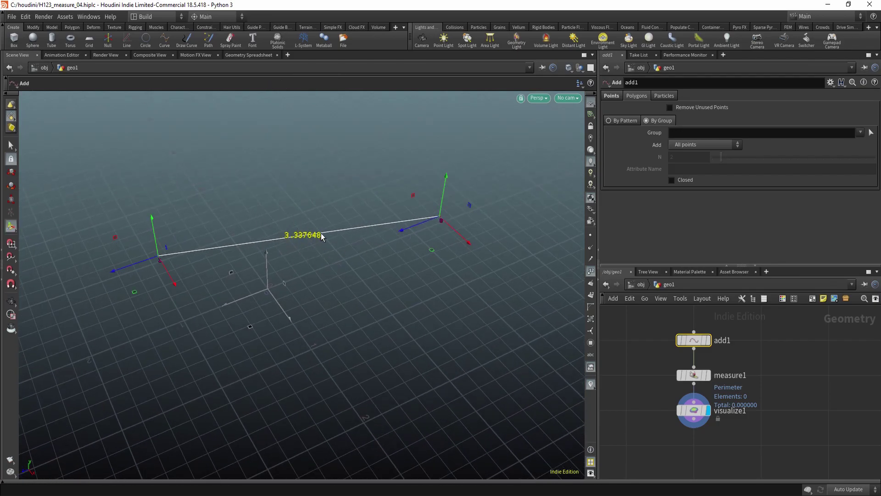
# - Toggle the viewport's visualizer display off and on, and open the Visualize node's Color 1 visualizer for editing
pyautogui.click(590, 385)
pyautogui.click(590, 385)
pyautogui.rightClick(590, 384)
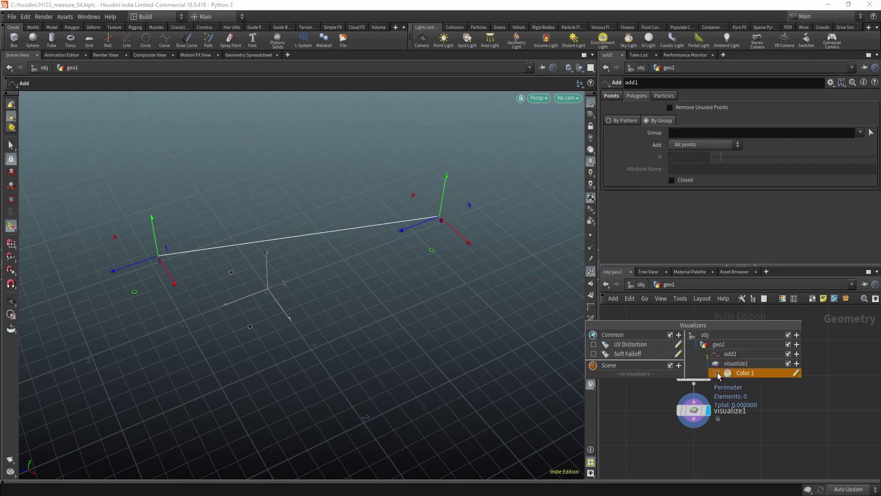
pyautogui.click(796, 373)
pyautogui.moveTo(720, 218); pyautogui.dragTo(570, 151)
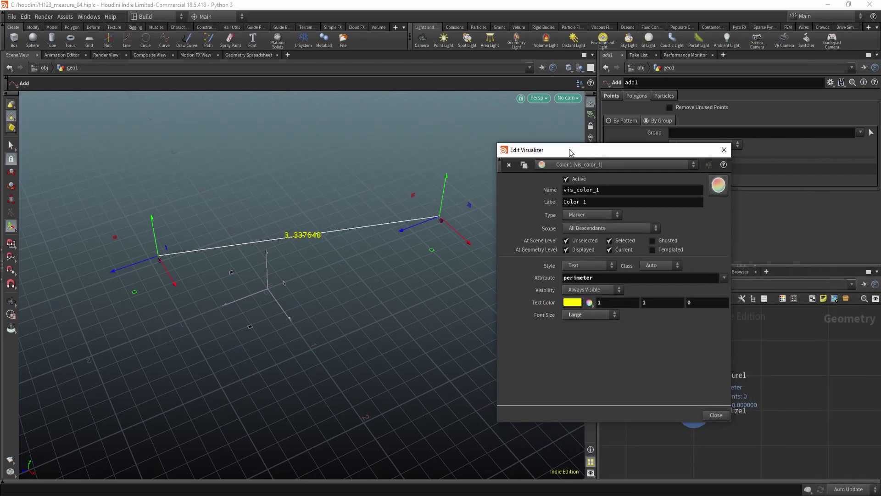
# - Try red and other text colors on the Color 1 visualizer, return it to yellow and close the editor
pyautogui.click(570, 298)
pyautogui.click(645, 178)
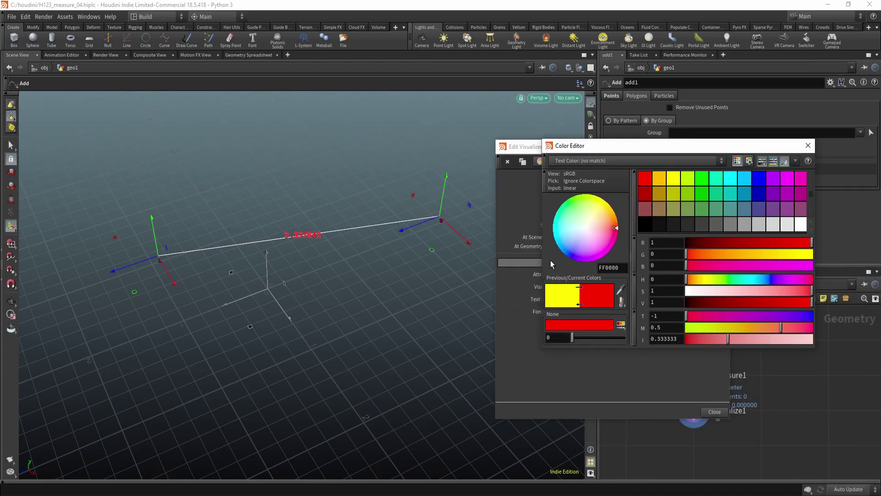
pyautogui.click(713, 196)
pyautogui.click(750, 180)
pyautogui.click(673, 177)
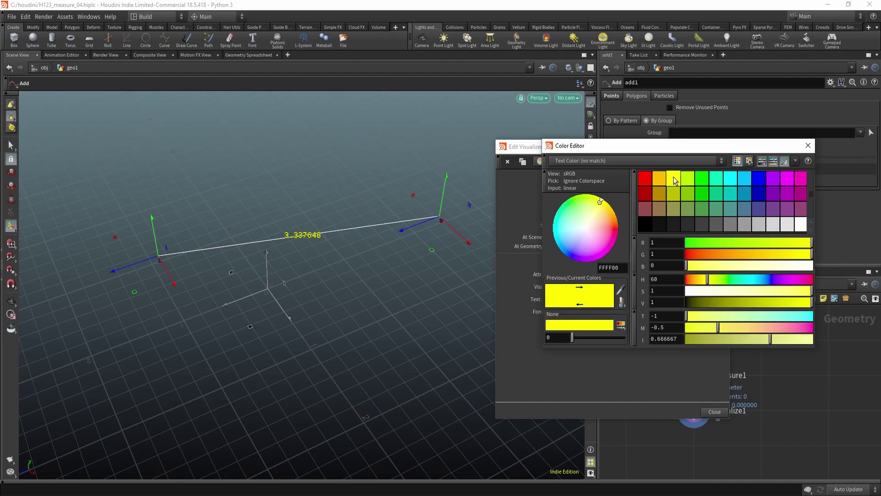
pyautogui.click(808, 145)
pyautogui.click(714, 411)
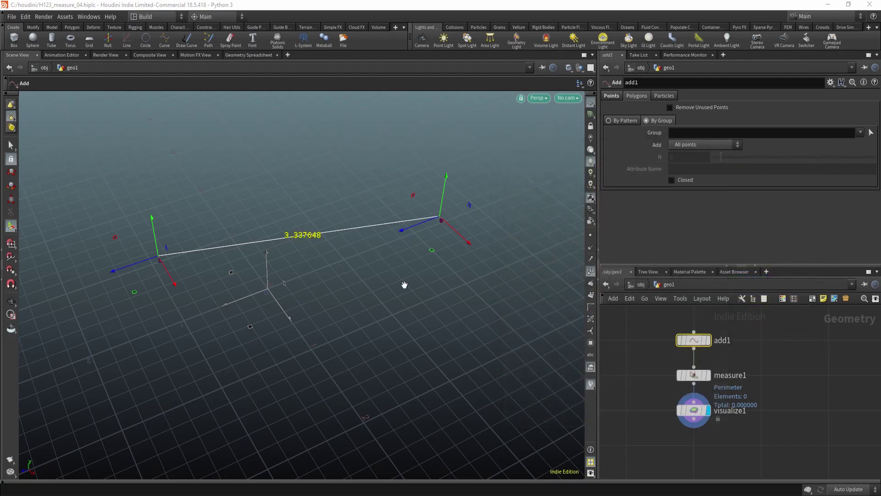
pyautogui.moveTo(404, 285); pyautogui.dragTo(411, 308)
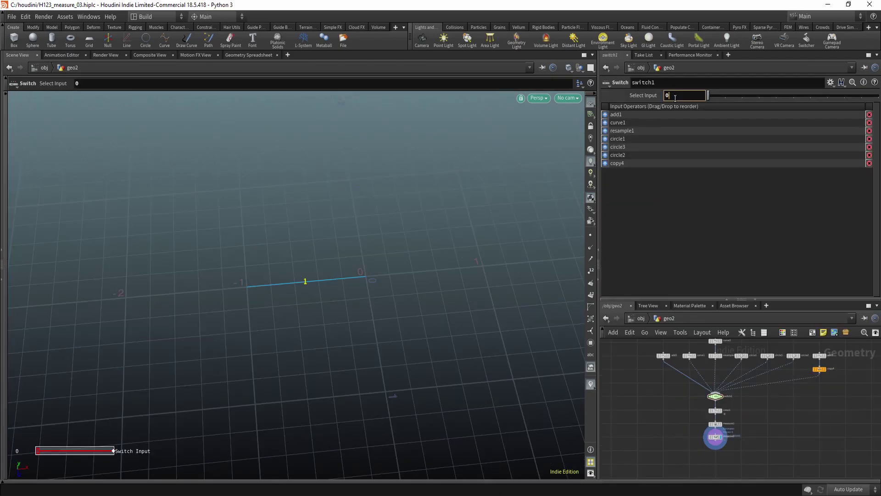
# - Raise the Switch node's Select Input from 0 through its connected shapes to preview the length label on each
pyautogui.scroll(3, 674, 98)
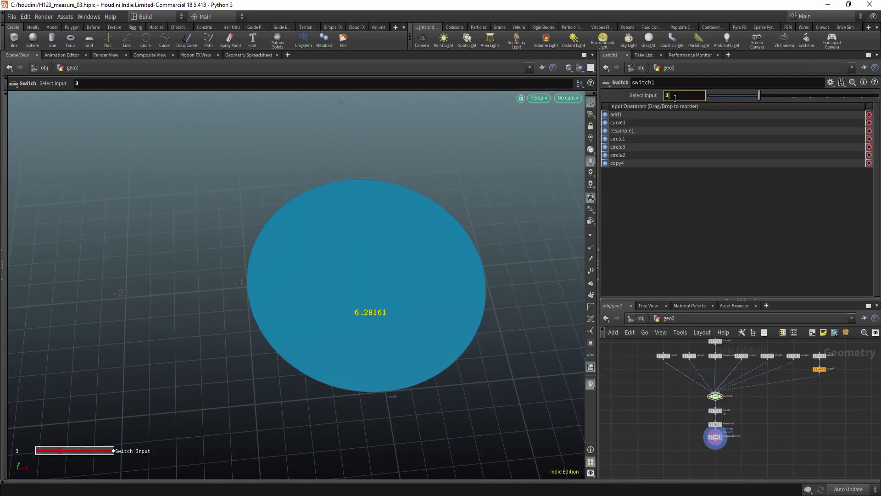
pyautogui.scroll(1, 675, 98)
pyautogui.scroll(2, 675, 98)
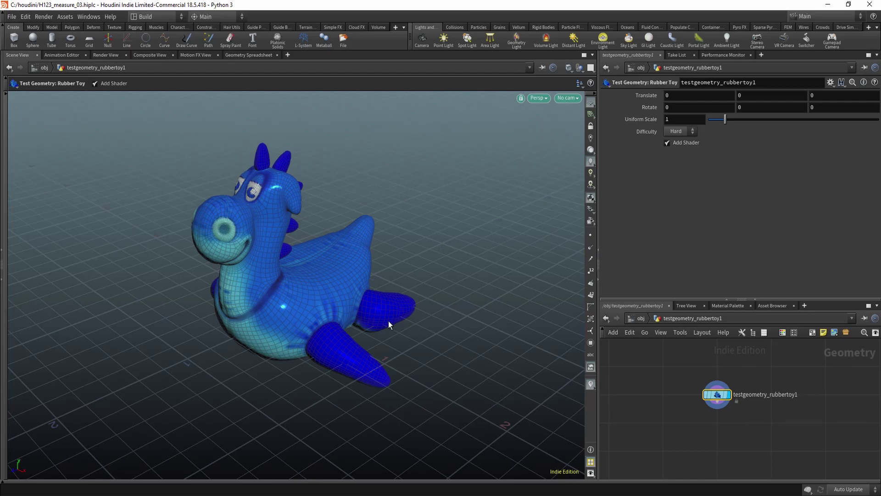
pyautogui.moveTo(717, 397)
pyautogui.click(698, 395)
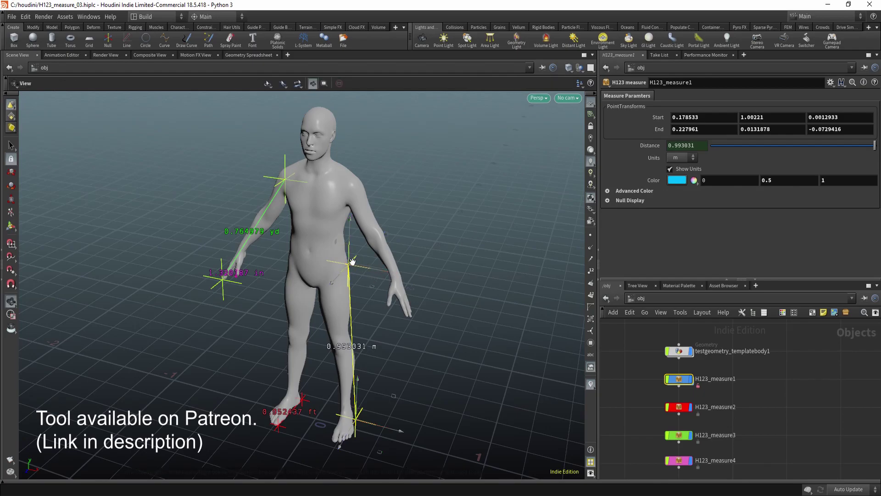
# - Move H123_measure1's start point at the body's hip to about 0.228, 0.911, 0.027
pyautogui.moveTo(350, 264)
pyautogui.mouseDown()
pyautogui.moveTo(390, 192)
pyautogui.moveTo(335, 147)
pyautogui.moveTo(351, 137)
pyautogui.moveTo(351, 259)
pyautogui.mouseUp()
pyautogui.keyDown('alt'); pyautogui.moveTo(323, 368); pyautogui.dragTo(321, 348, button='middle'); pyautogui.keyUp('alt')
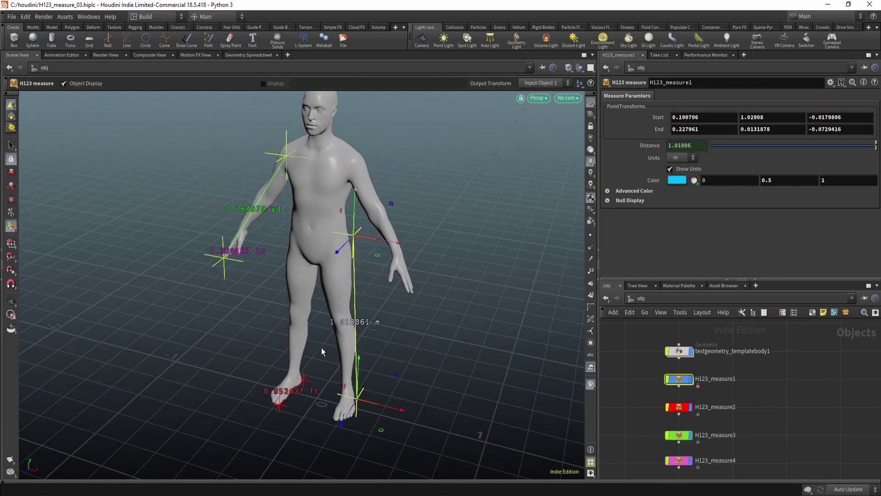
pyautogui.keyDown('alt'); pyautogui.moveTo(414, 352); pyautogui.dragTo(416, 358, button='middle'); pyautogui.keyUp('alt')
pyautogui.keyDown('alt'); pyautogui.moveTo(458, 389); pyautogui.dragTo(456, 394, button='middle'); pyautogui.keyUp('alt')
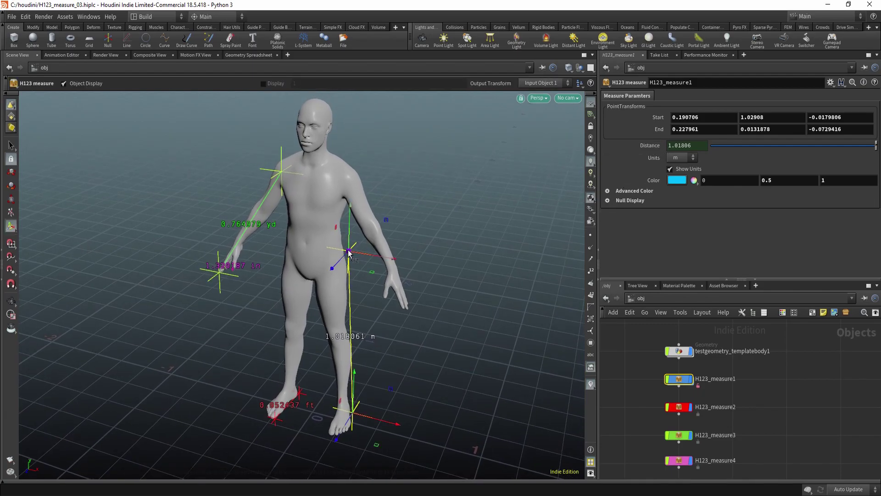
pyautogui.moveTo(349, 250); pyautogui.dragTo(351, 275)
# - Switch H123_measure1's units to mm and yd, and finally set them to ft
pyautogui.click(681, 158)
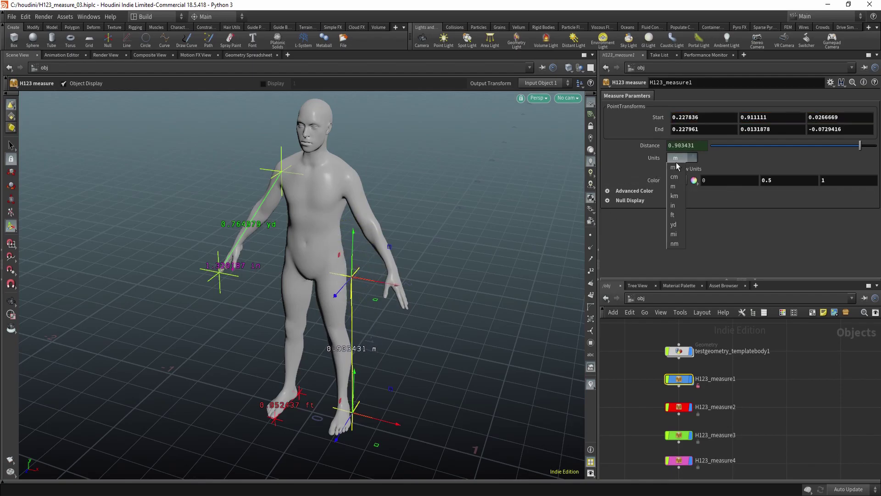
pyautogui.click(677, 166)
pyautogui.click(677, 159)
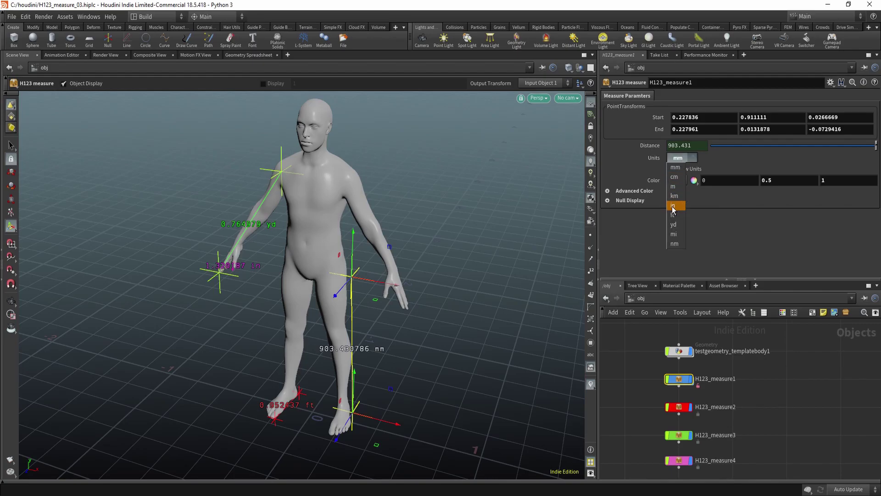
pyautogui.click(686, 170)
pyautogui.click(683, 158)
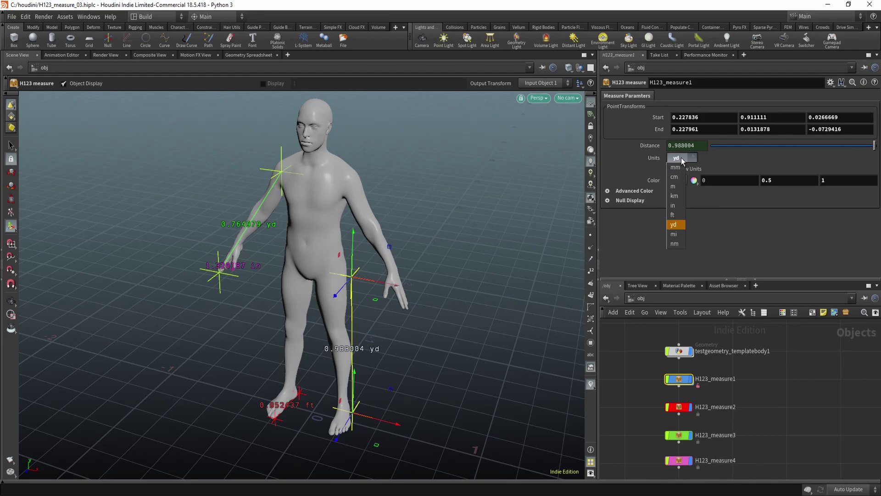
pyautogui.click(674, 216)
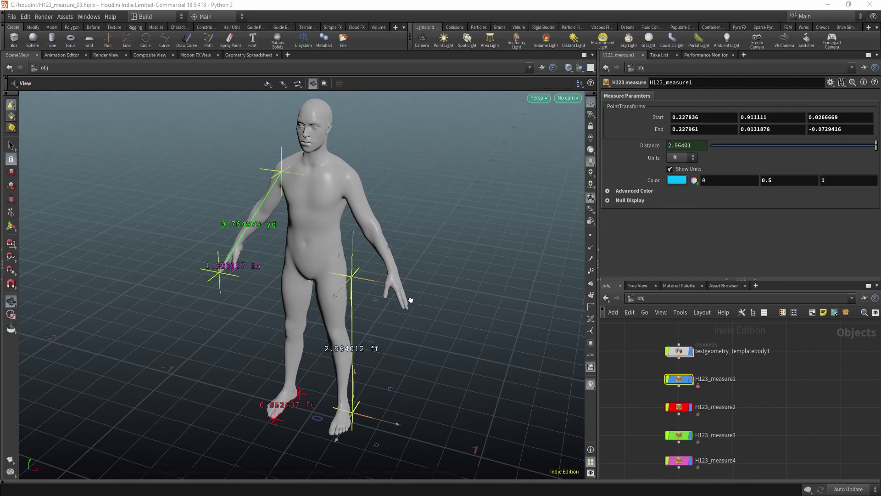
# - Change H123_measure1's color to red (1, 0, 0), trying blue first
pyautogui.keyDown('alt'); pyautogui.moveTo(409, 298); pyautogui.dragTo(429, 289); pyautogui.keyUp('alt')
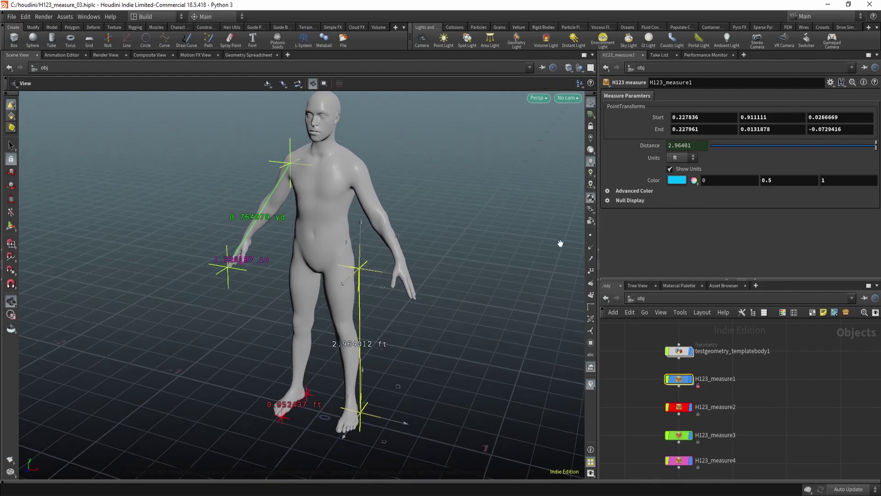
pyautogui.click(683, 170)
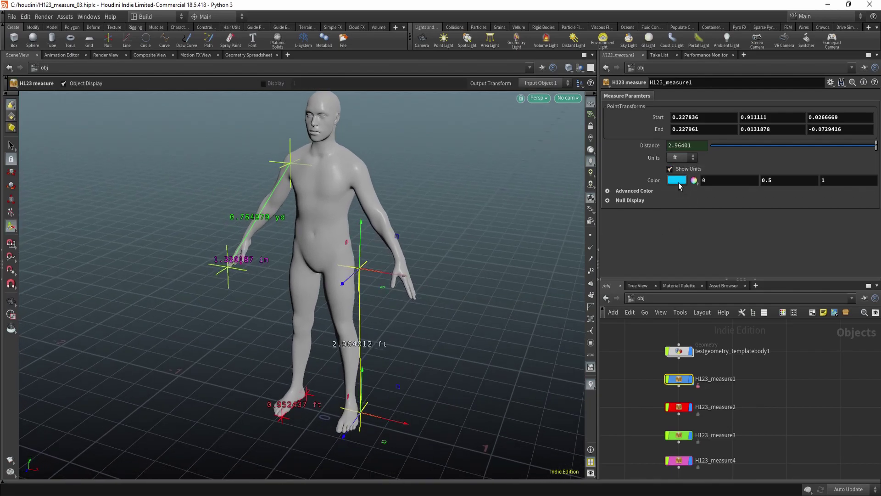
pyautogui.click(777, 411)
pyautogui.keyDown('alt'); pyautogui.moveTo(338, 312); pyautogui.dragTo(415, 306, button='right'); pyautogui.keyUp('alt')
pyautogui.scroll(-1, 415, 306)
pyautogui.press('Return')
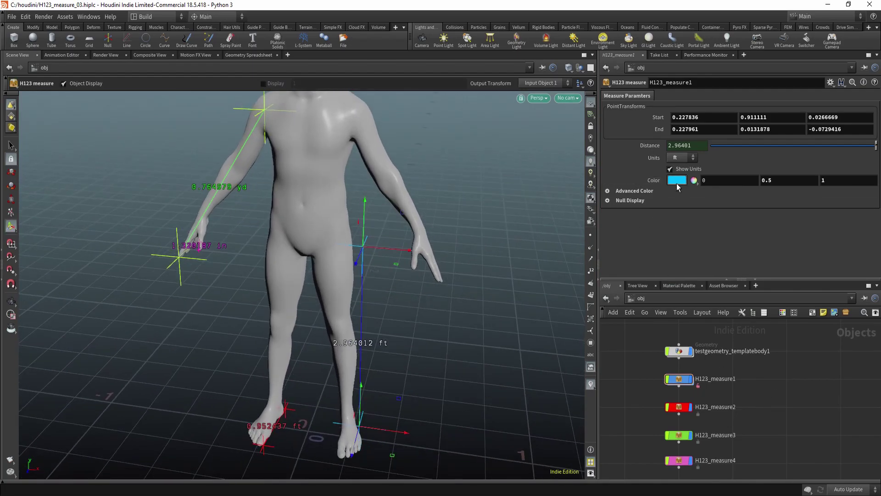
pyautogui.click(677, 183)
pyautogui.click(679, 156)
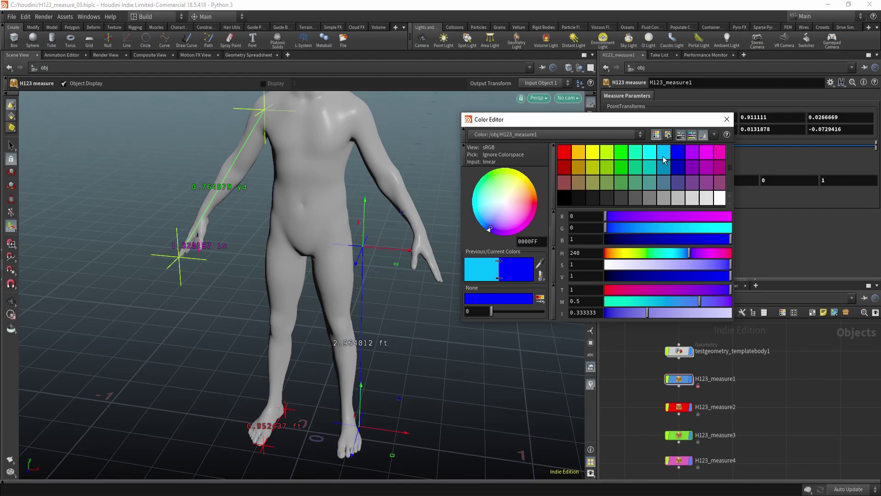
pyautogui.click(564, 152)
pyautogui.click(726, 119)
pyautogui.press('Escape')
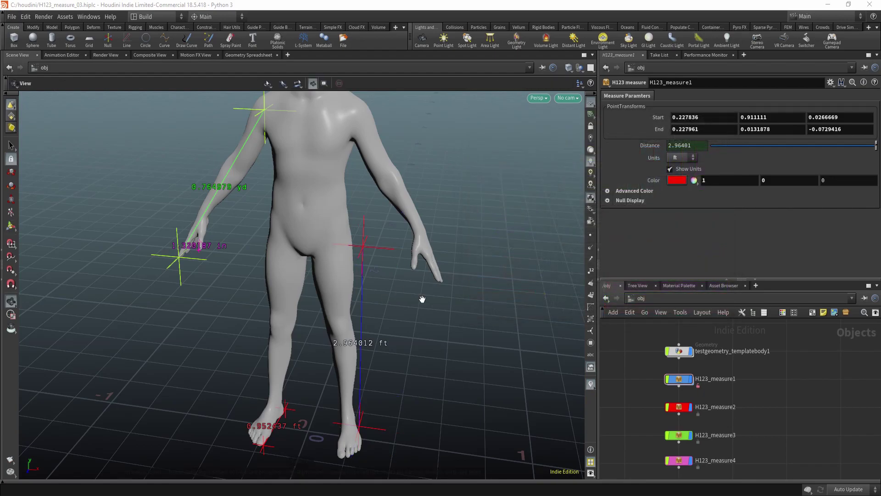
pyautogui.moveTo(422, 298); pyautogui.dragTo(570, 257)
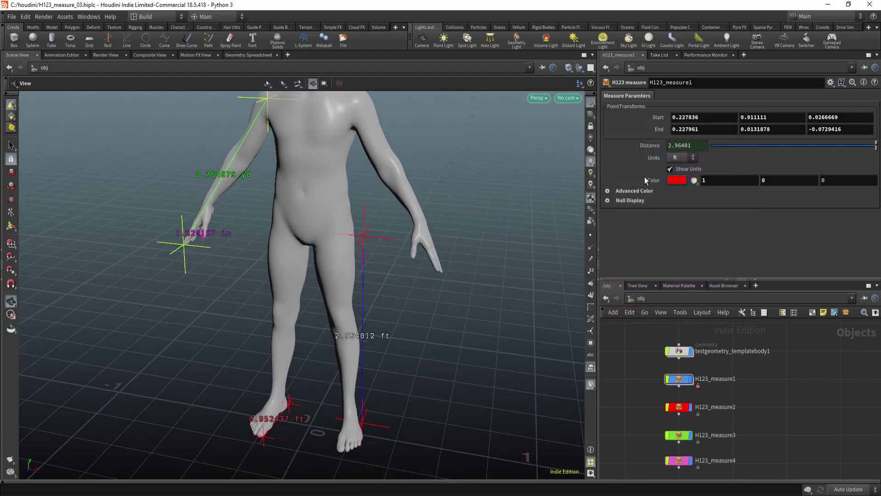
# - Set H123_measure1's wire color under Advanced Color to a muted blue (0.075, 0.1875, 0.3)
pyautogui.click(608, 190)
pyautogui.click(680, 205)
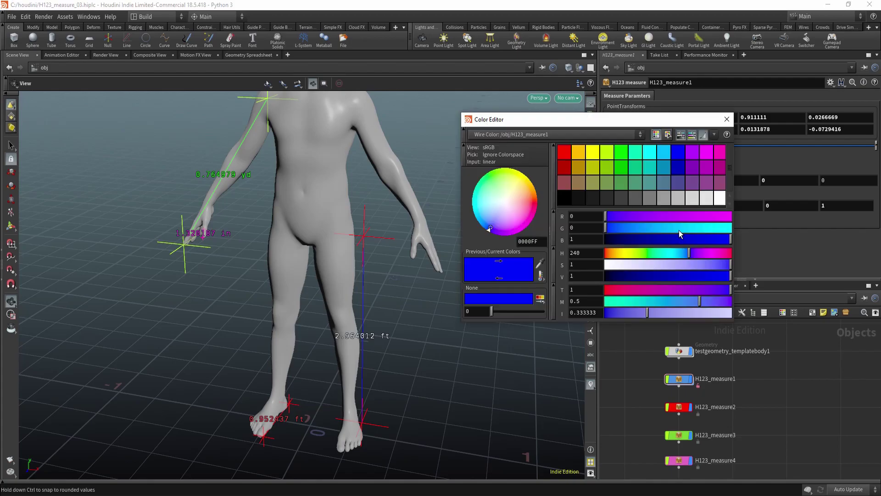
pyautogui.click(611, 147)
pyautogui.click(684, 166)
pyautogui.click(664, 182)
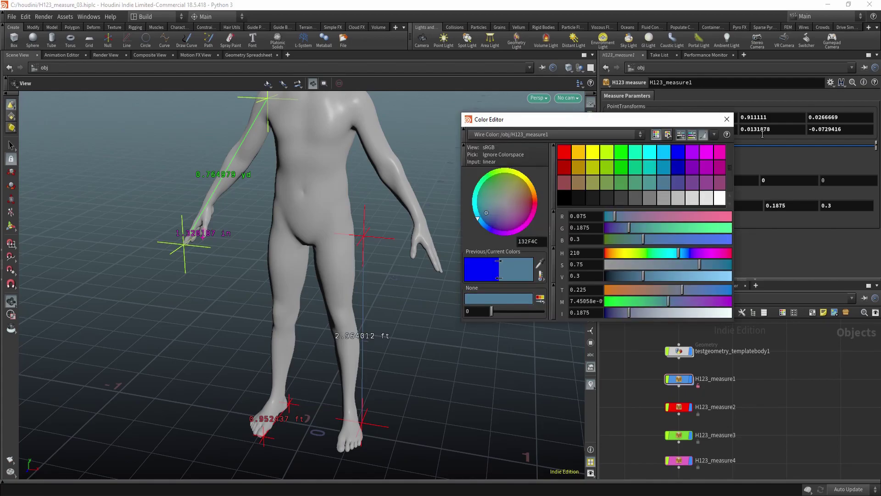
pyautogui.click(726, 119)
# - Under Null Display, switch H123_measure1's display to Axis and return it to Icon
pyautogui.click(607, 221)
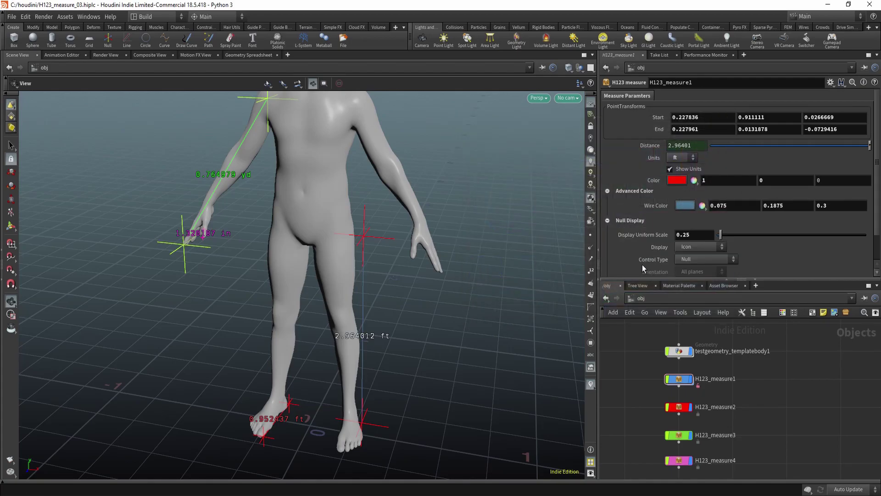
pyautogui.click(686, 248)
pyautogui.click(689, 267)
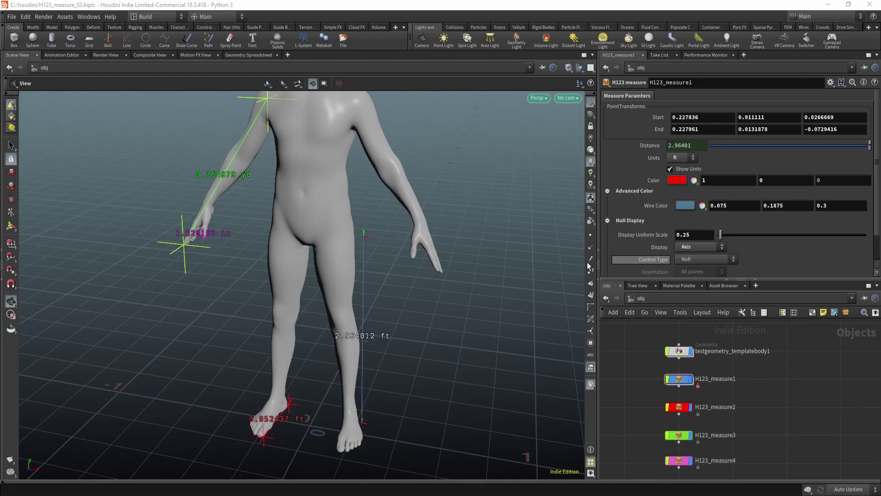
pyautogui.scroll(1, 521, 249)
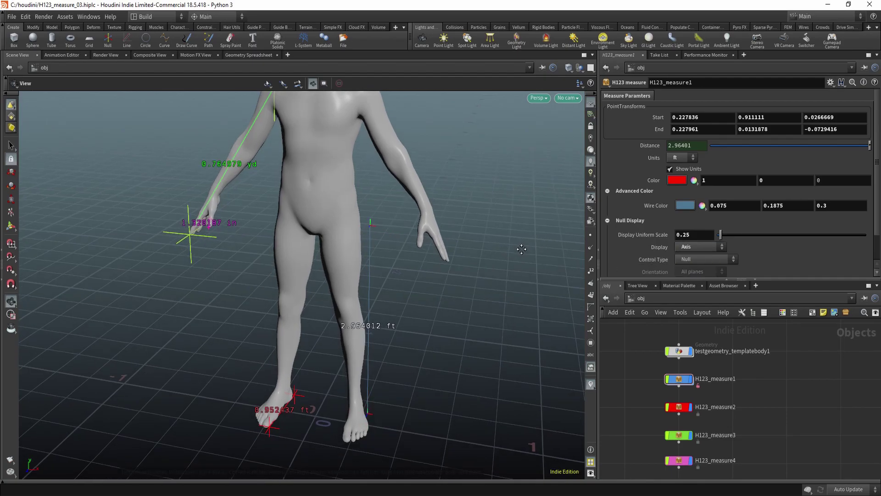
pyautogui.click(695, 247)
pyautogui.click(688, 248)
pyautogui.moveTo(457, 291); pyautogui.dragTo(448, 282, button='middle')
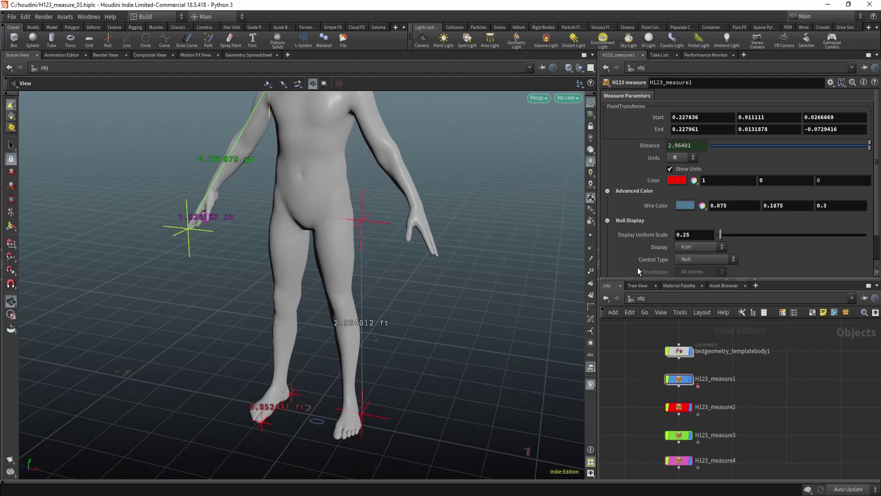
# - Try the Circles control type for H123_measure1's nulls, followed by Box
pyautogui.click(703, 259)
pyautogui.click(692, 277)
pyautogui.click(697, 259)
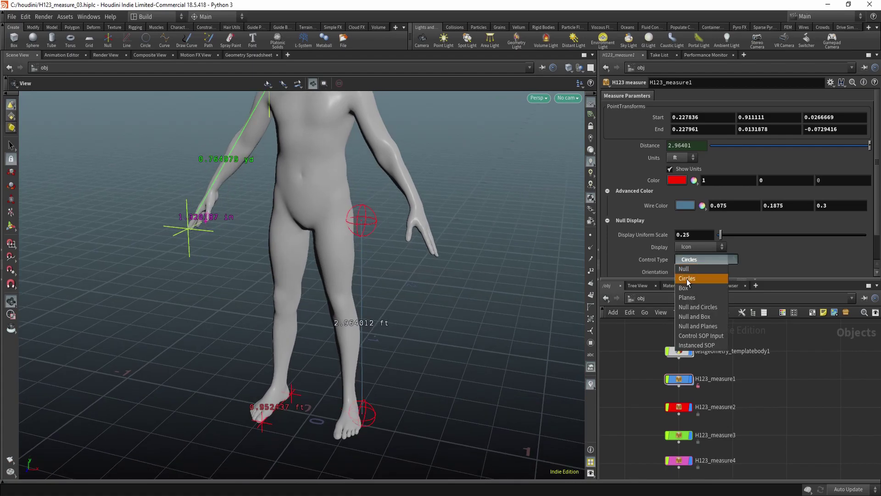
pyautogui.click(684, 288)
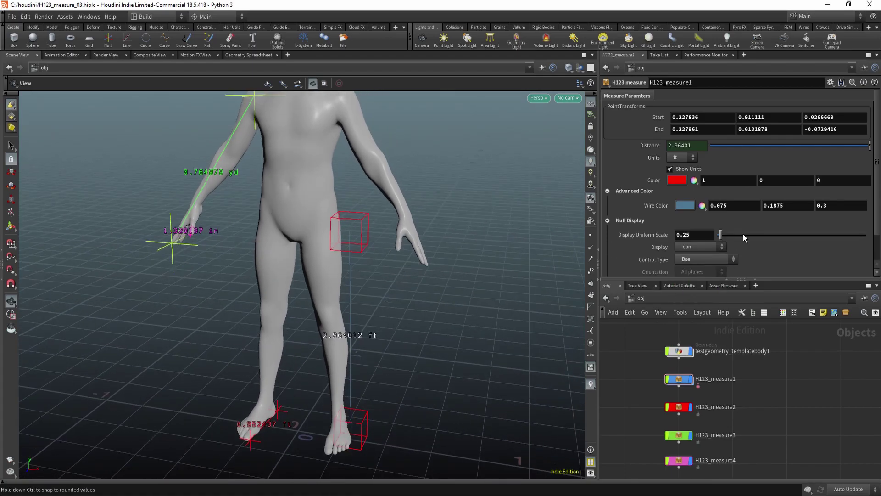
# - Reduce H123_measure1's Display Uniform Scale to 0.05
pyautogui.moveTo(701, 235); pyautogui.dragTo(683, 239, button='middle')
pyautogui.moveTo(367, 262); pyautogui.dragTo(366, 268, button='middle')
pyautogui.scroll(-3, 402, 233)
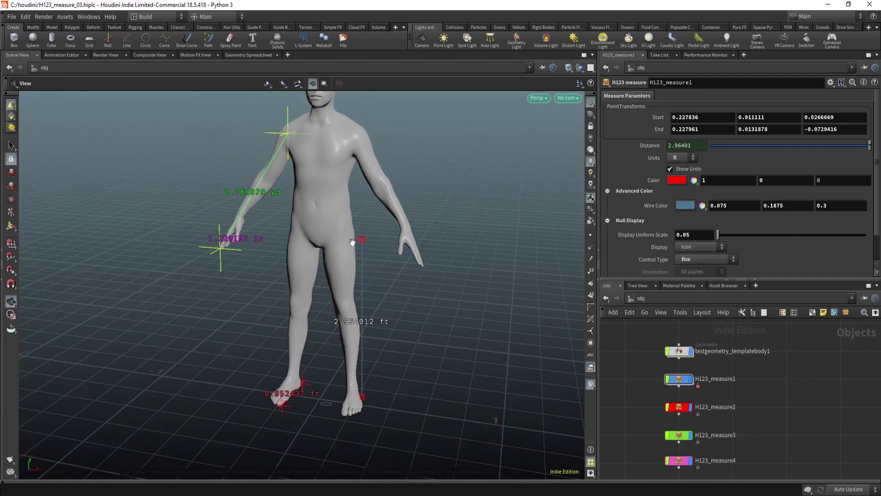
pyautogui.moveTo(420, 244); pyautogui.dragTo(418, 284, button='middle')
pyautogui.scroll(-1, 747, 252)
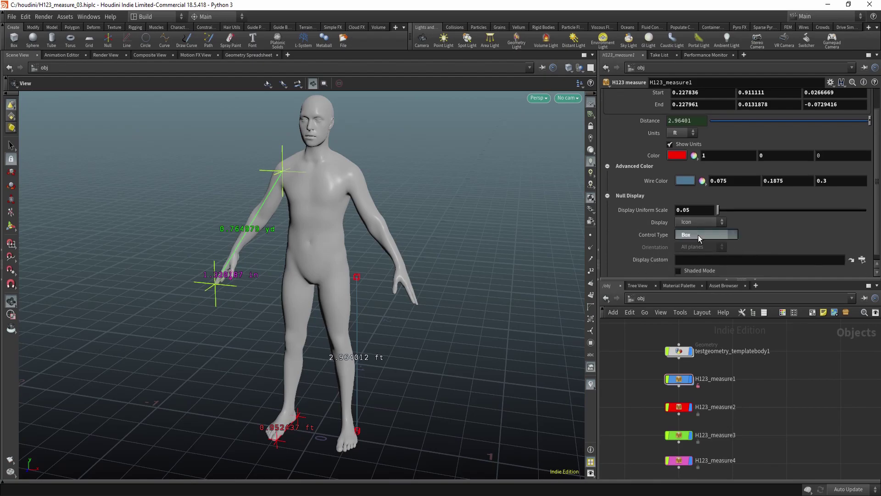
# - Set H123_measure1's null control type to Circles with the YZ plane orientation
pyautogui.click(698, 235)
pyautogui.click(689, 253)
pyautogui.click(700, 247)
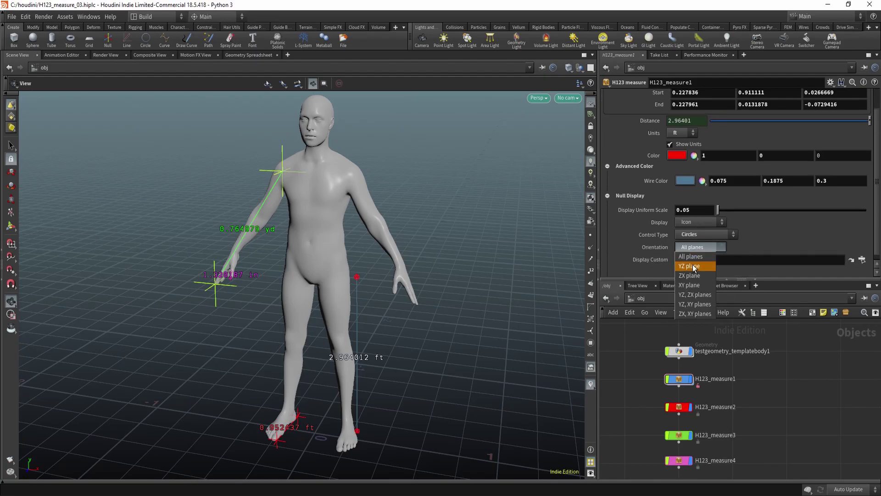
pyautogui.click(693, 266)
pyautogui.scroll(3, 316, 328)
pyautogui.moveTo(502, 291); pyautogui.dragTo(417, 251)
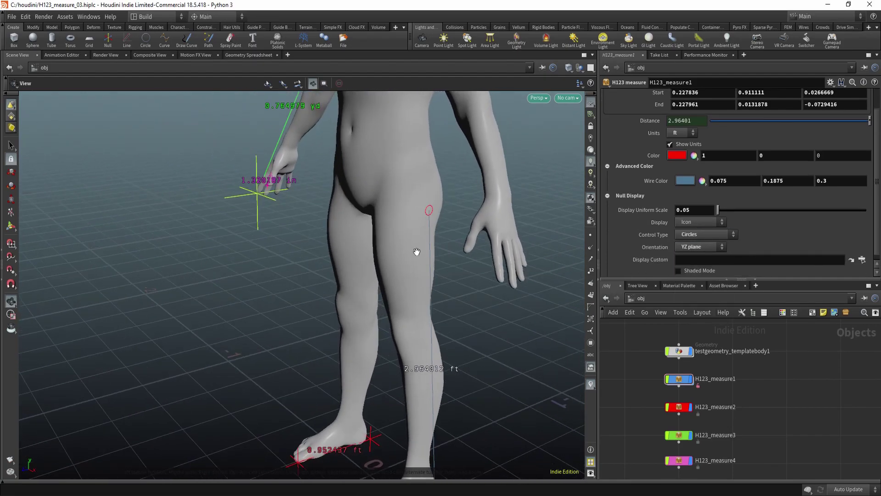
pyautogui.scroll(-6, 417, 252)
pyautogui.scroll(-1, 794, 229)
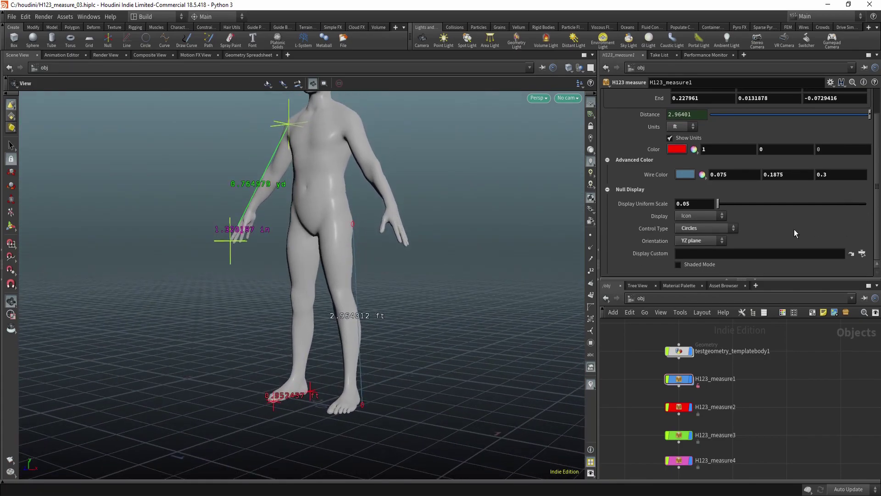
pyautogui.moveTo(326, 240); pyautogui.dragTo(350, 278)
pyautogui.moveTo(349, 278); pyautogui.dragTo(354, 318, button='middle')
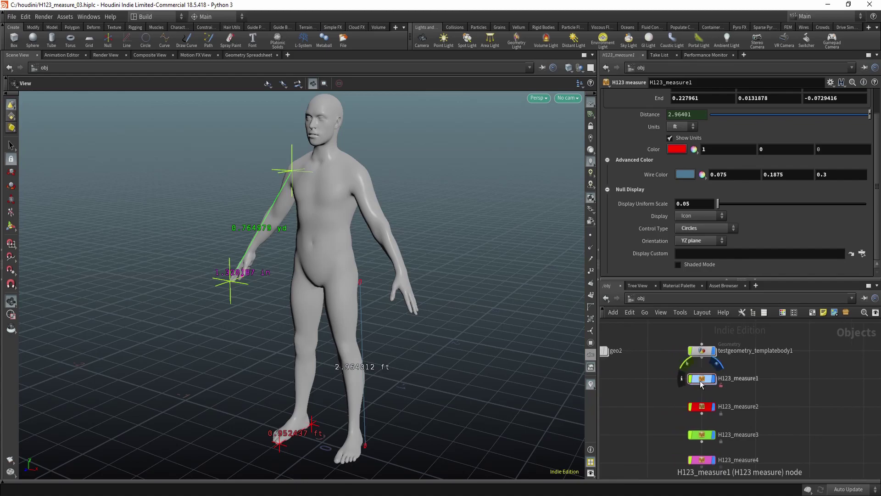
# - Go inside H123_measure1 and inspect the parameters of its Start and End nulls
pyautogui.doubleClick(701, 382)
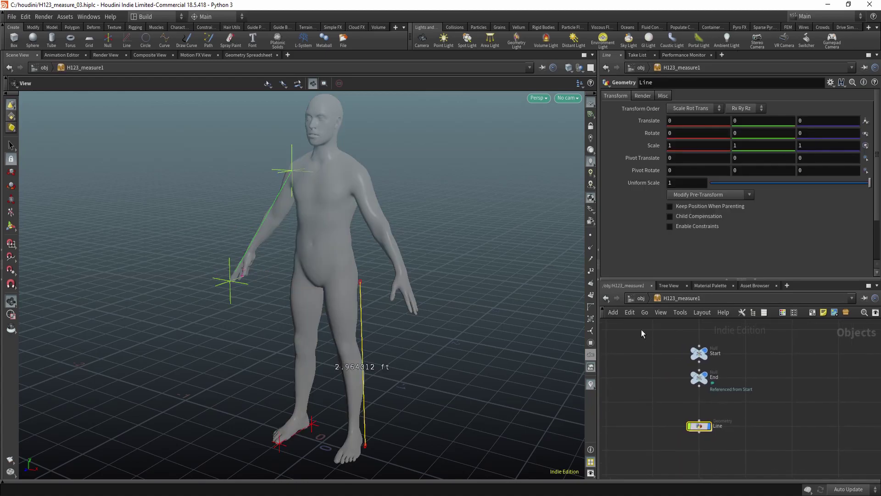
pyautogui.moveTo(656, 335); pyautogui.dragTo(731, 361)
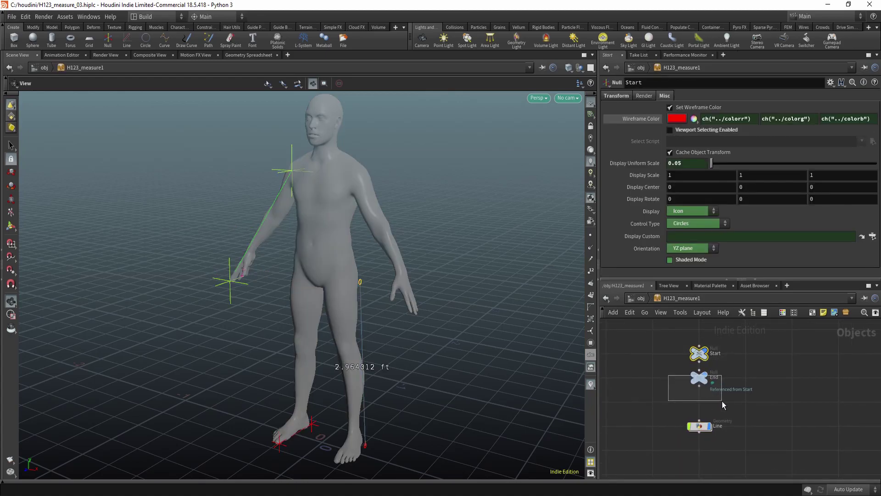
pyautogui.moveTo(723, 401); pyautogui.dragTo(720, 402)
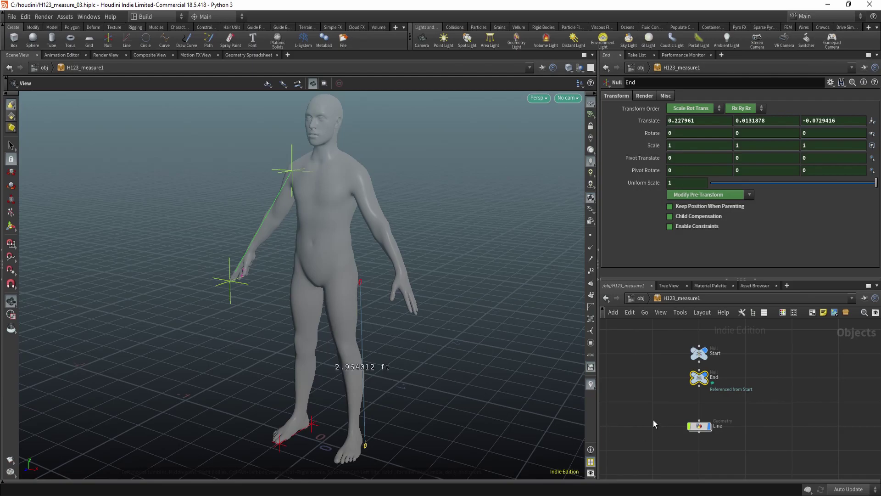
# - Enter the Line geometry network and examine the color1, measure1 and attribwrangle2 nodes
pyautogui.click(698, 426)
pyautogui.doubleClick(698, 425)
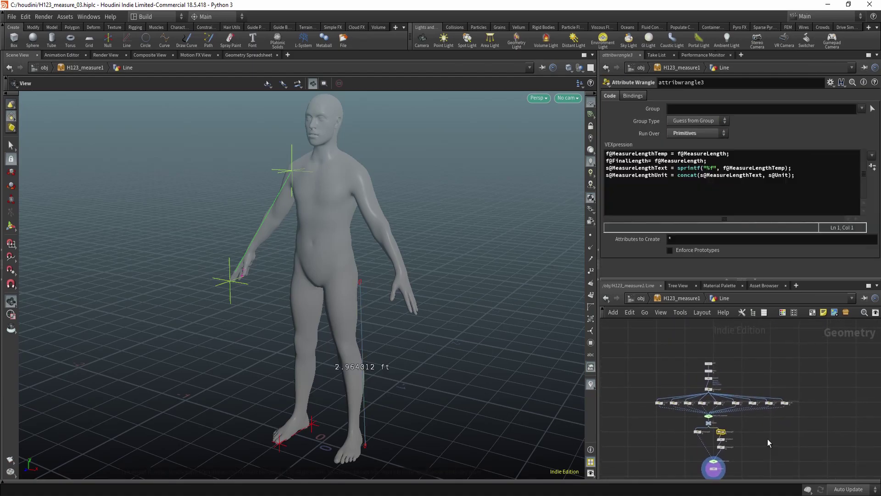
pyautogui.scroll(6, 717, 377)
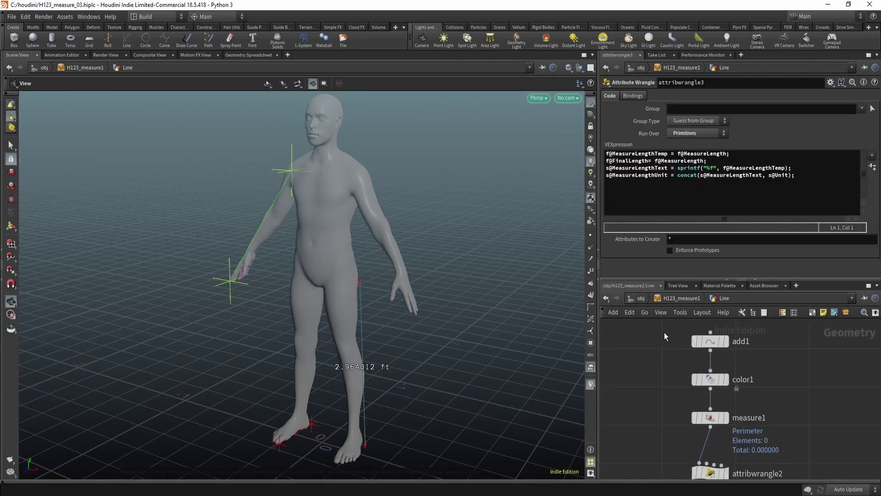
pyautogui.moveTo(658, 371); pyautogui.dragTo(649, 359, button='middle')
pyautogui.moveTo(641, 360); pyautogui.dragTo(699, 383)
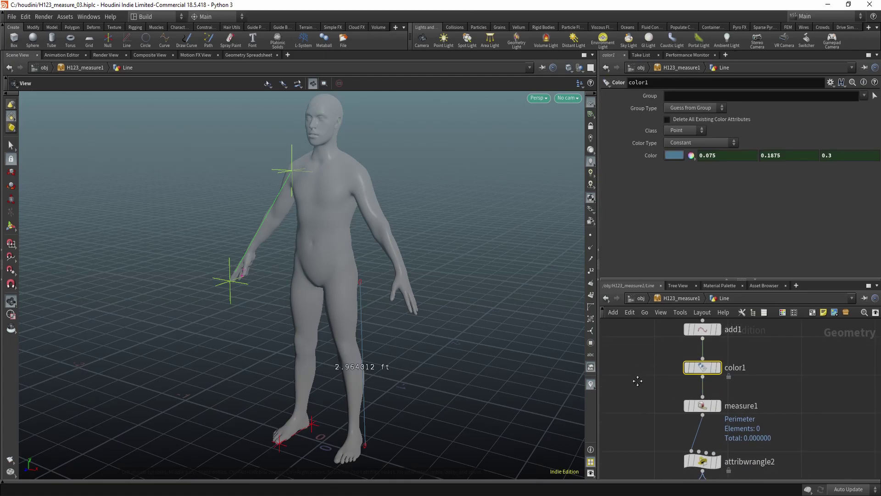
pyautogui.moveTo(637, 381); pyautogui.dragTo(632, 363, button='middle')
pyautogui.moveTo(631, 372); pyautogui.dragTo(727, 402)
pyautogui.moveTo(652, 416); pyautogui.dragTo(648, 384, button='middle')
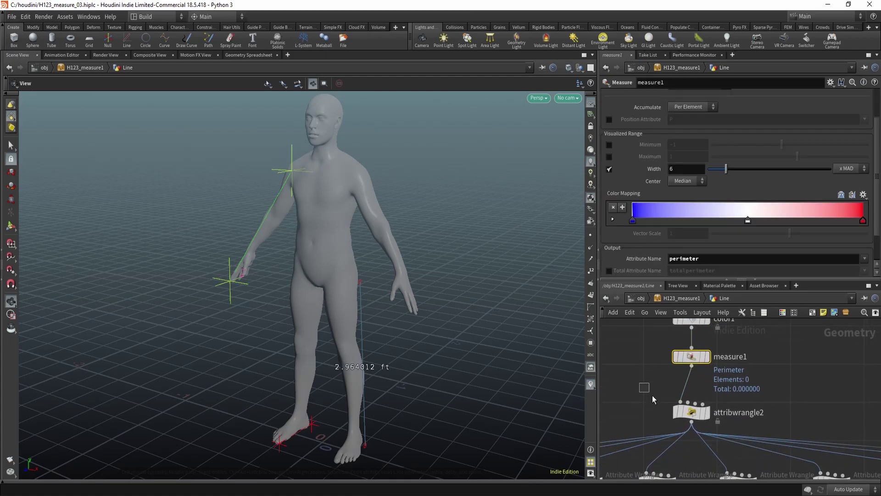
pyautogui.click(712, 415)
pyautogui.scroll(-4, 783, 378)
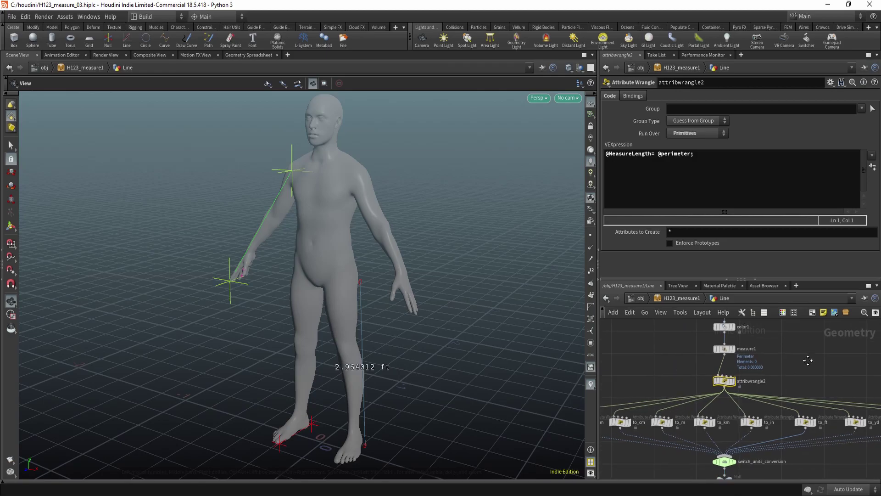
# - Examine the unit conversion code in the to_mm, to_cm and to_ft wrangles
pyautogui.click(645, 389)
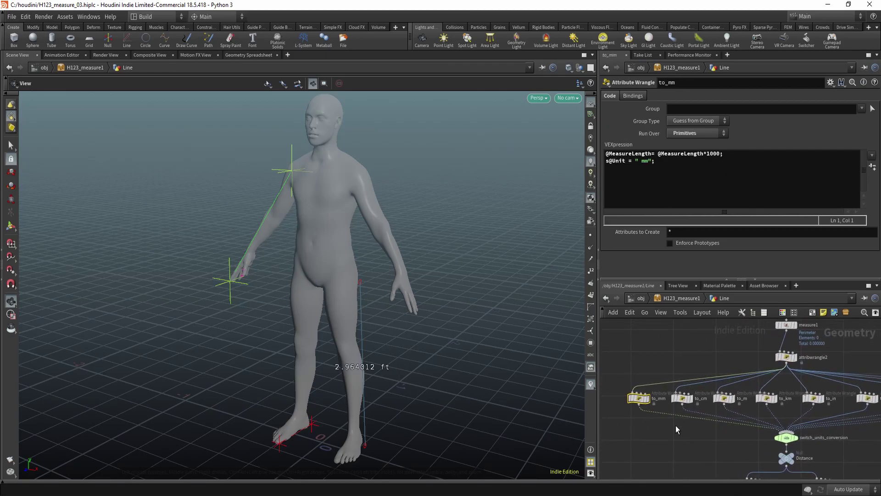
pyautogui.moveTo(677, 428); pyautogui.dragTo(673, 421, button='middle')
pyautogui.click(679, 390)
pyautogui.moveTo(806, 426); pyautogui.dragTo(716, 418, button='middle')
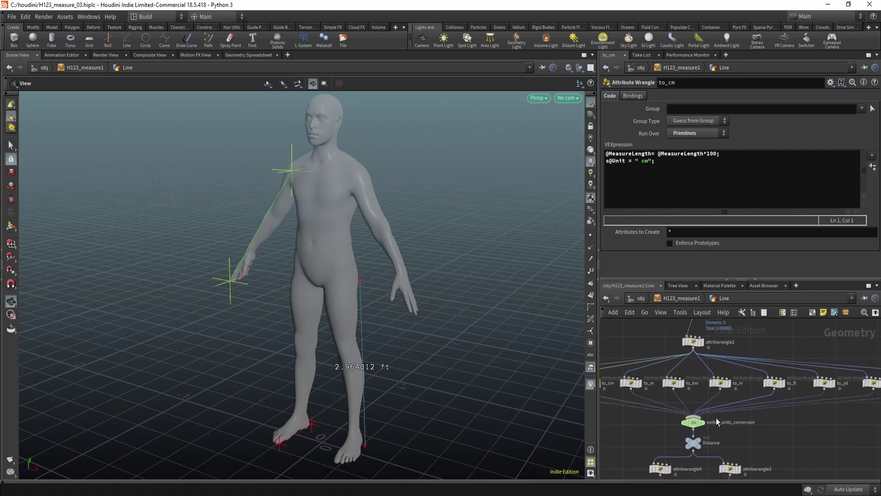
pyautogui.click(774, 382)
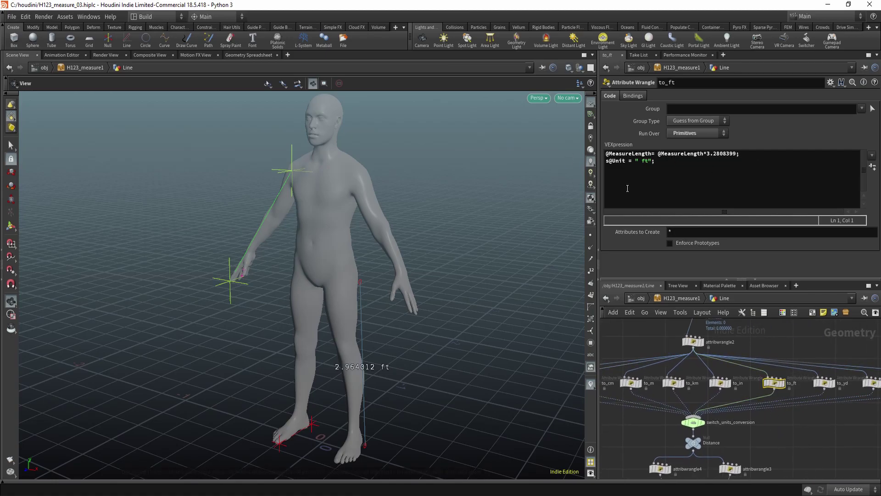
pyautogui.moveTo(778, 451); pyautogui.dragTo(786, 374, button='middle')
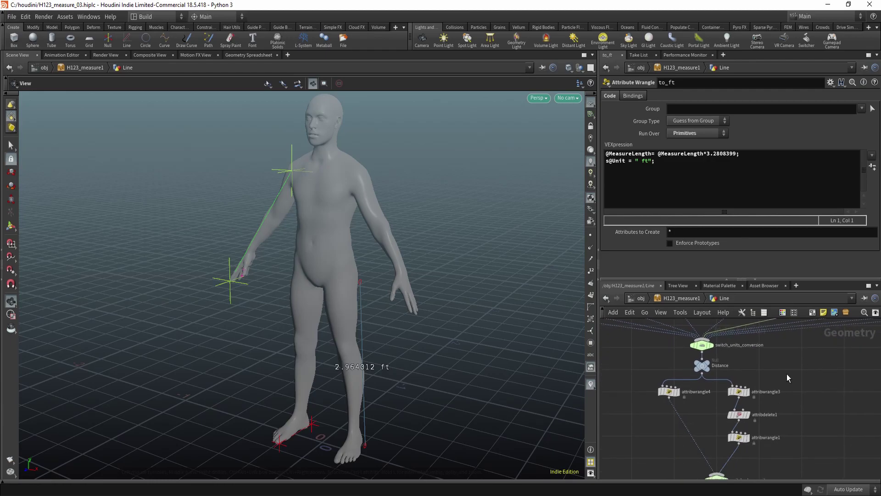
# - Review the label-building nodes below Distance: attribwrangle4, attribwrangle3, attribdelete1 and attribwrangle1
pyautogui.click(668, 391)
pyautogui.moveTo(813, 400); pyautogui.dragTo(789, 380, button='middle')
pyautogui.scroll(1, 747, 367)
pyautogui.moveTo(751, 355); pyautogui.dragTo(704, 382)
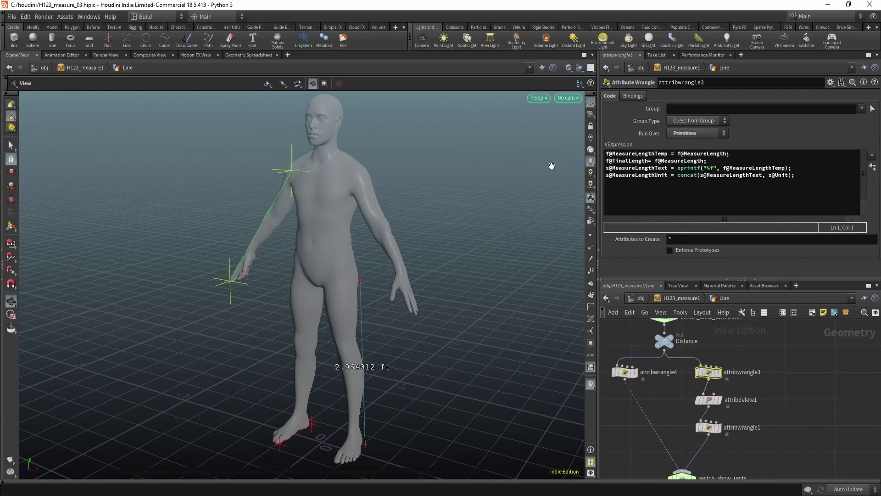
pyautogui.moveTo(817, 412); pyautogui.dragTo(816, 399, button='middle')
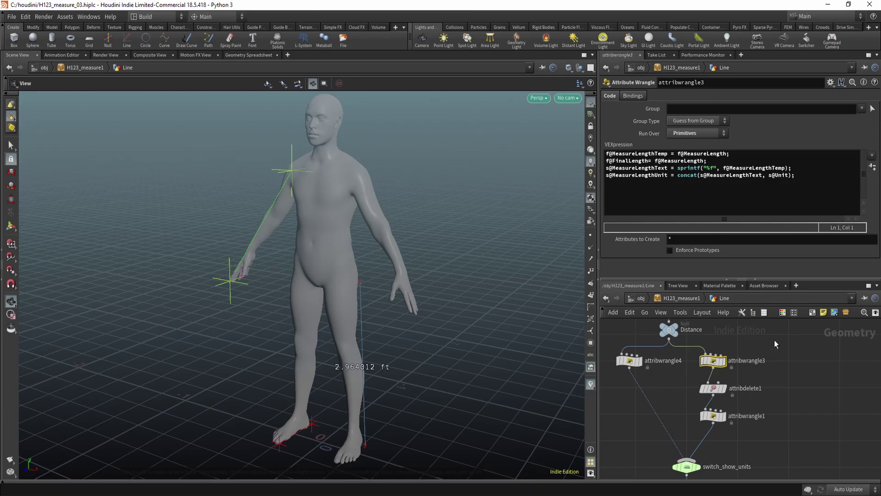
pyautogui.moveTo(778, 413); pyautogui.dragTo(780, 400, button='middle')
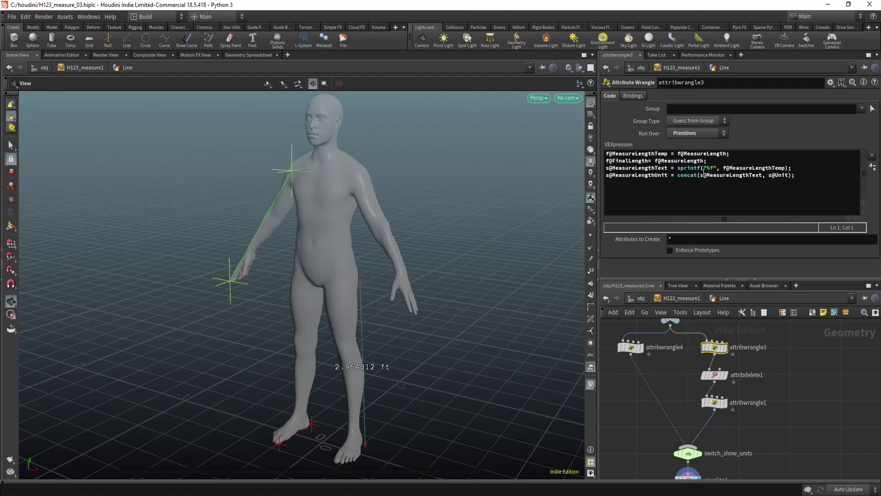
pyautogui.click(714, 375)
pyautogui.click(714, 402)
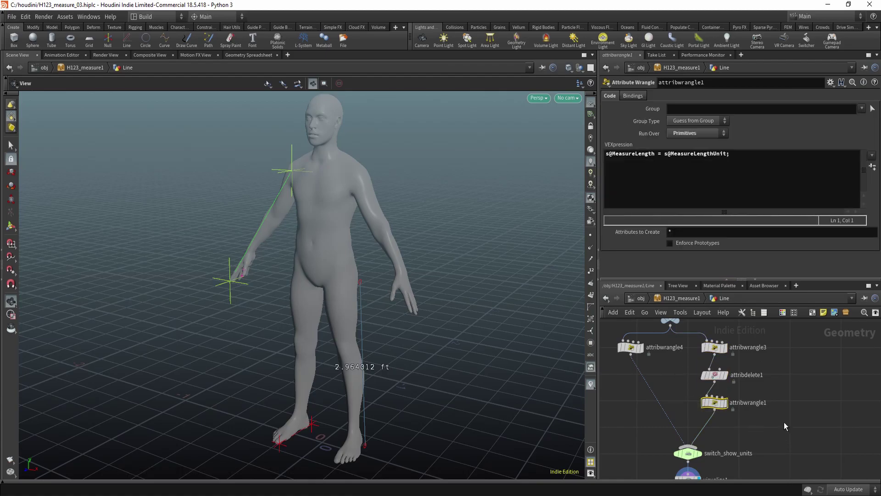
# - Check the visualize1 node's text marker settings, look over the whole Line network, and return to the object level
pyautogui.moveTo(774, 435); pyautogui.dragTo(735, 412, button='middle')
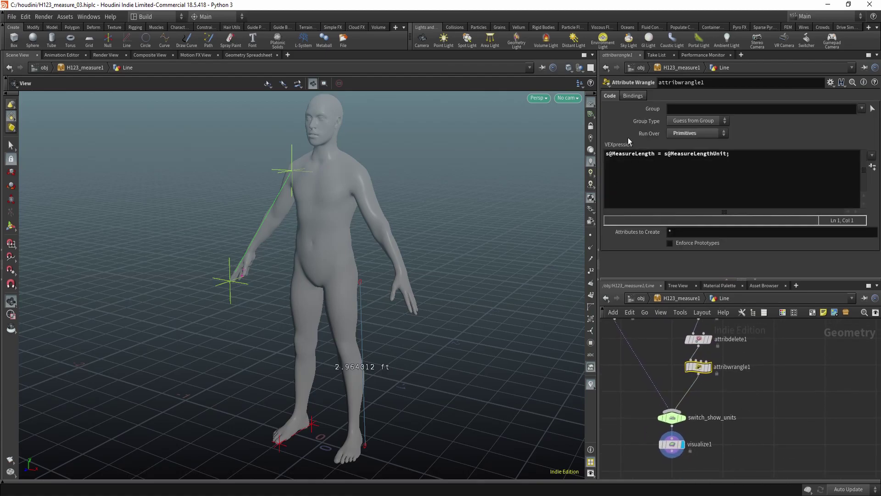
pyautogui.moveTo(710, 432); pyautogui.dragTo(737, 414, button='middle')
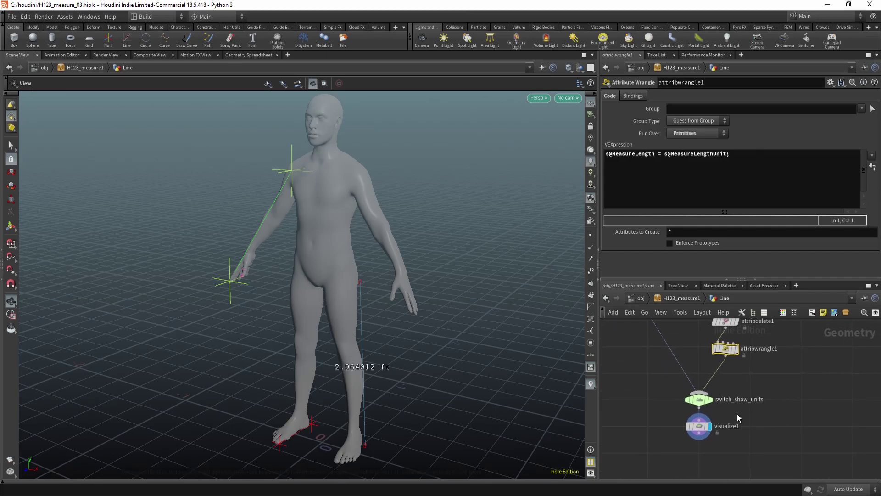
pyautogui.click(699, 426)
pyautogui.moveTo(797, 417); pyautogui.dragTo(791, 437, button='middle')
pyautogui.scroll(-8, 791, 437)
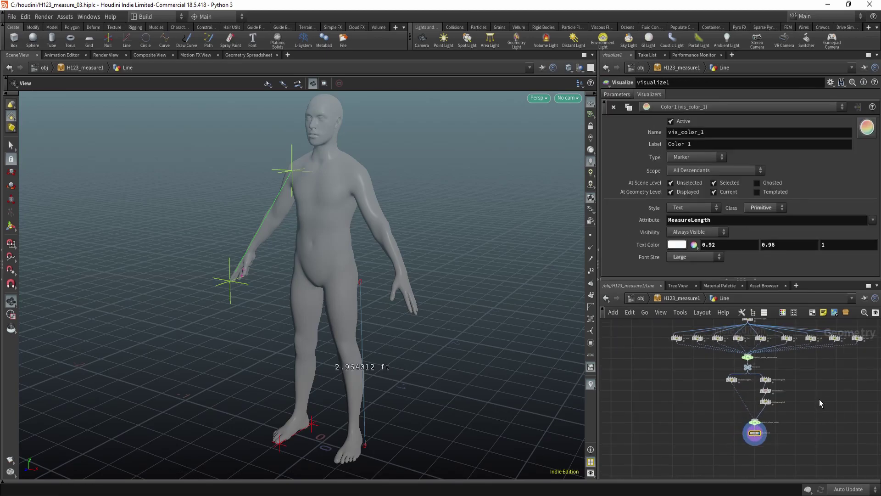
pyautogui.moveTo(748, 362); pyautogui.dragTo(725, 361, button='middle')
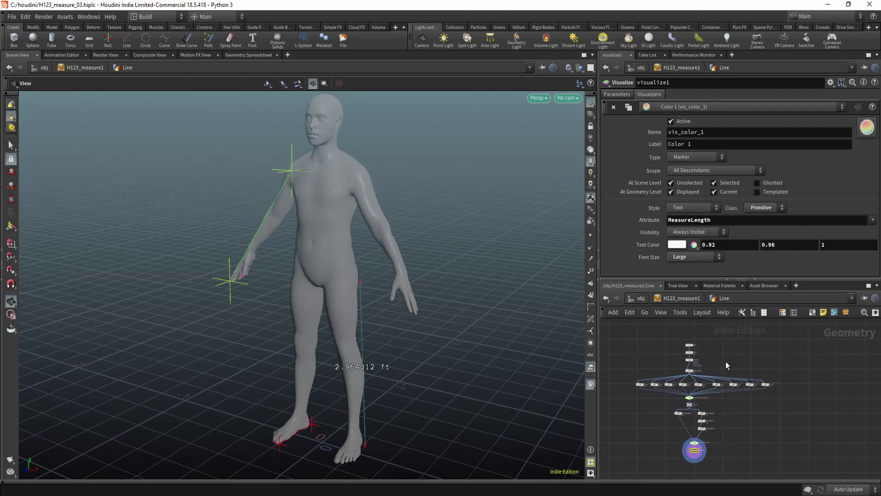
pyautogui.click(640, 298)
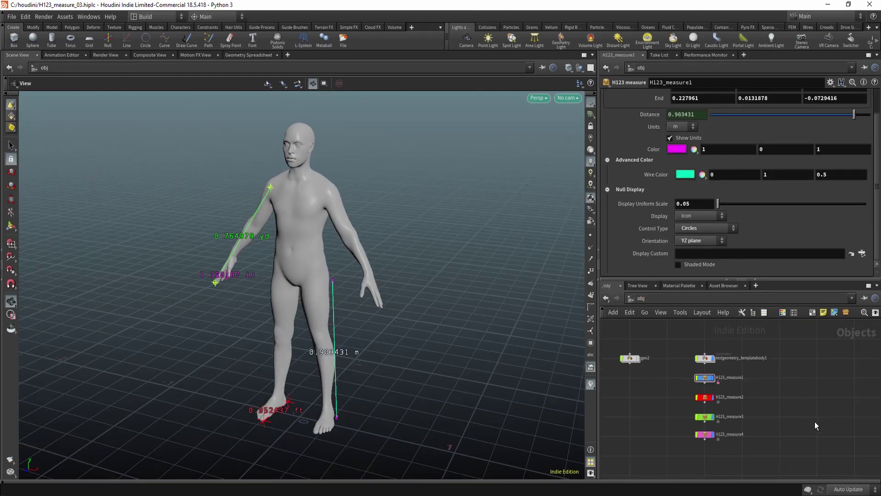